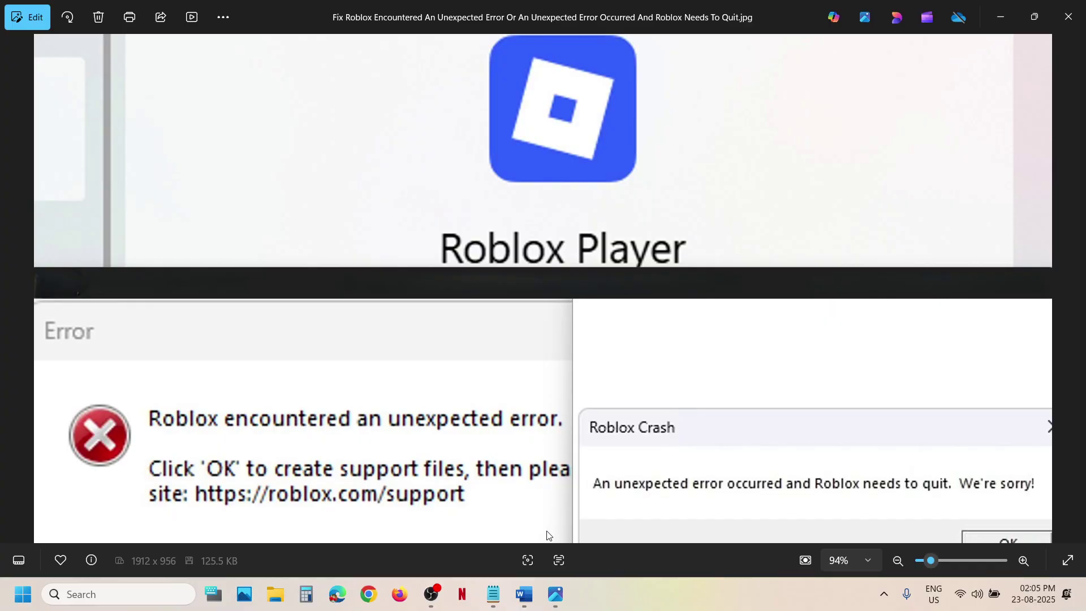
Bring the 'Ronlox Error' Word document with the three Roblox fix steps in front of Photos.
mouse_move(532, 606)
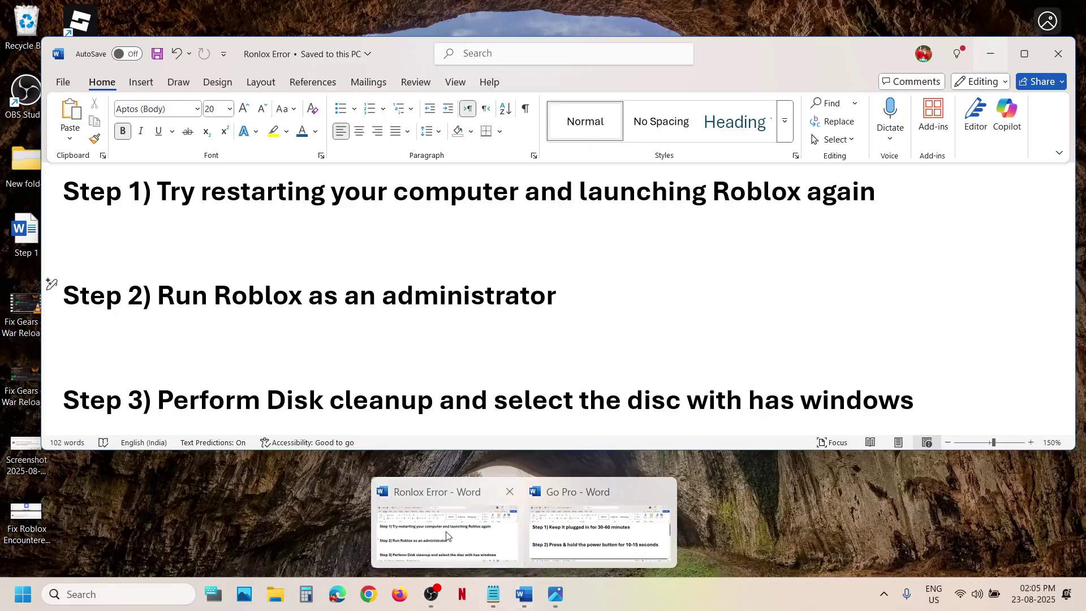
click(447, 528)
drag(182, 183, 519, 192)
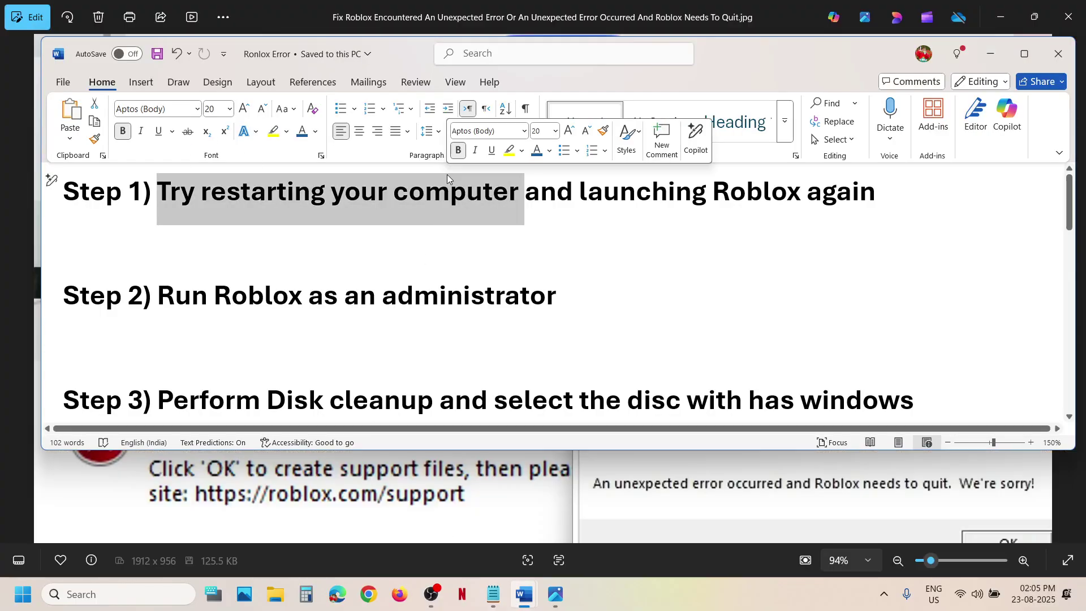
key(super)
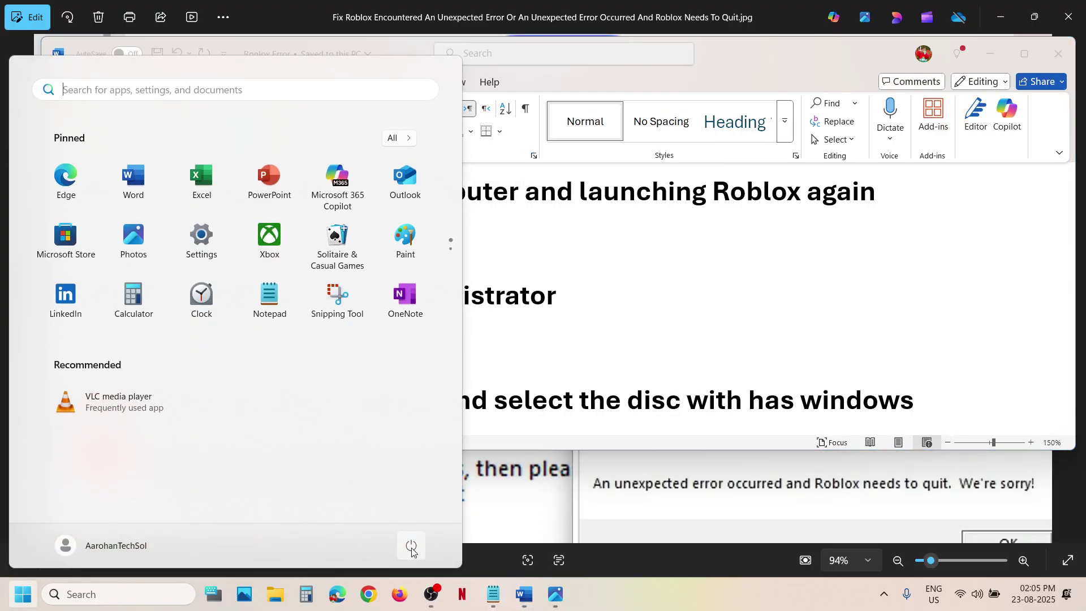
click(411, 545)
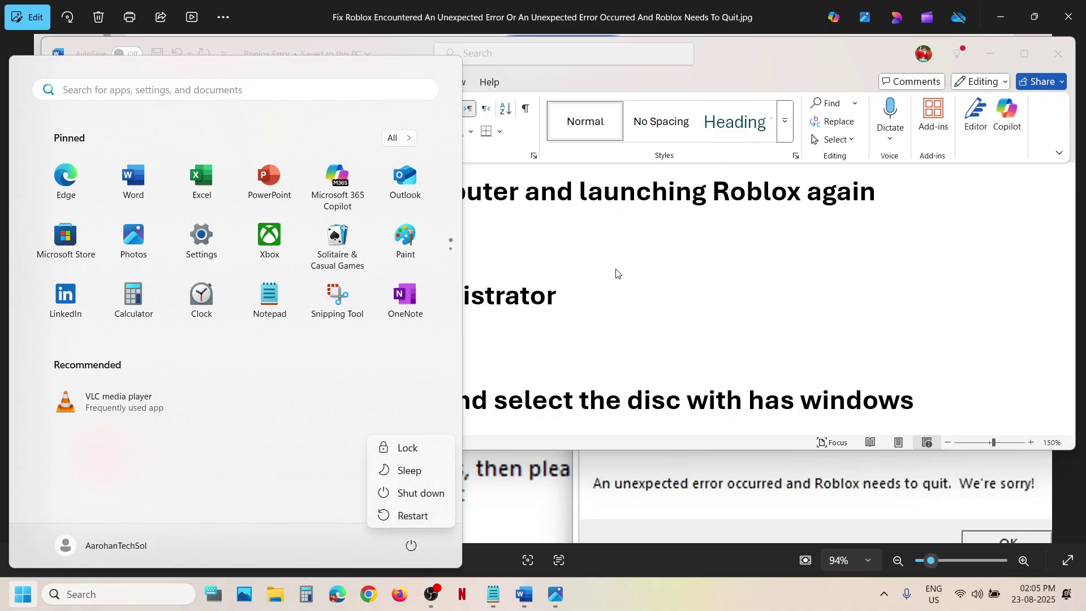
key(Escape)
key(Escape)
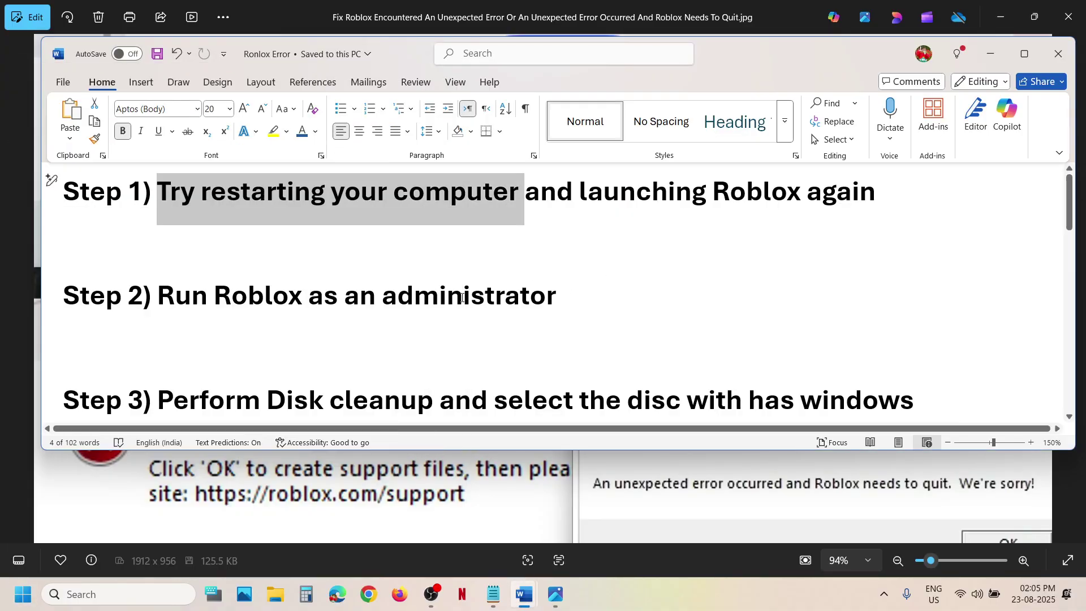
click(125, 599)
text(ro)
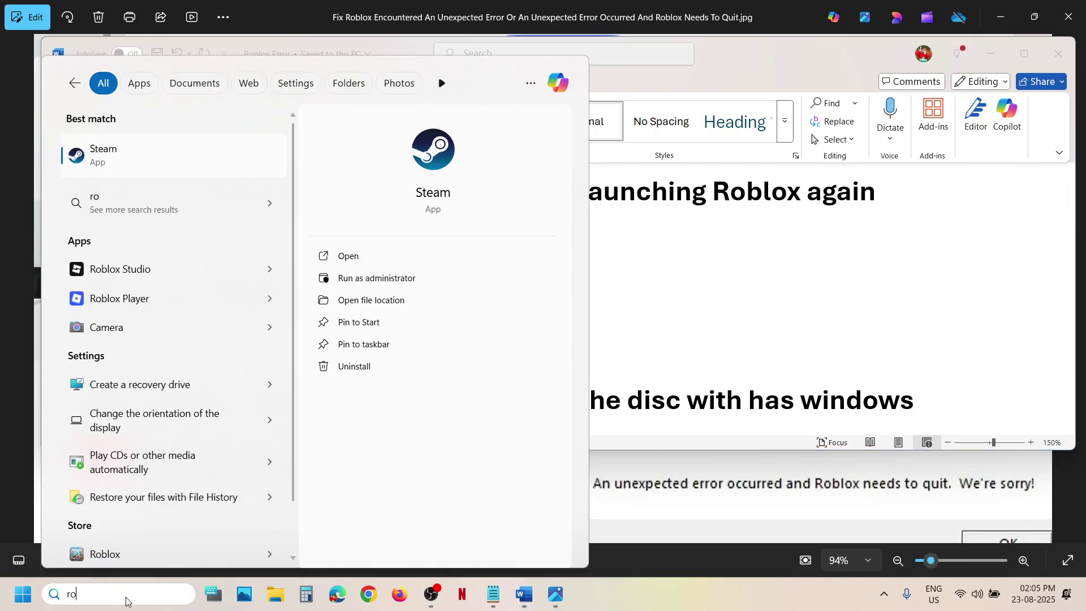
text(blox)
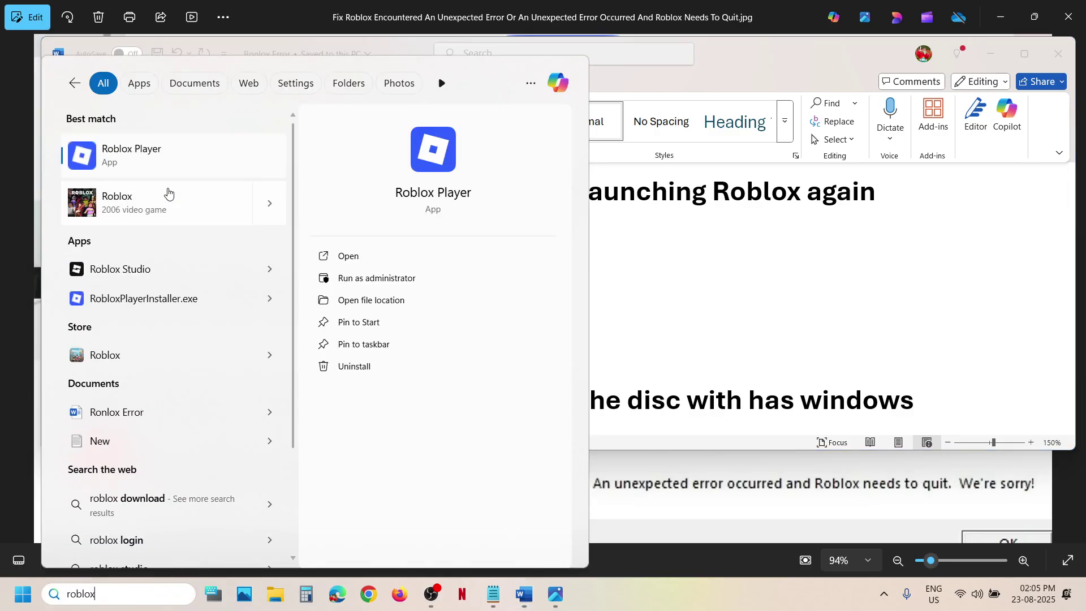
right_click(155, 162)
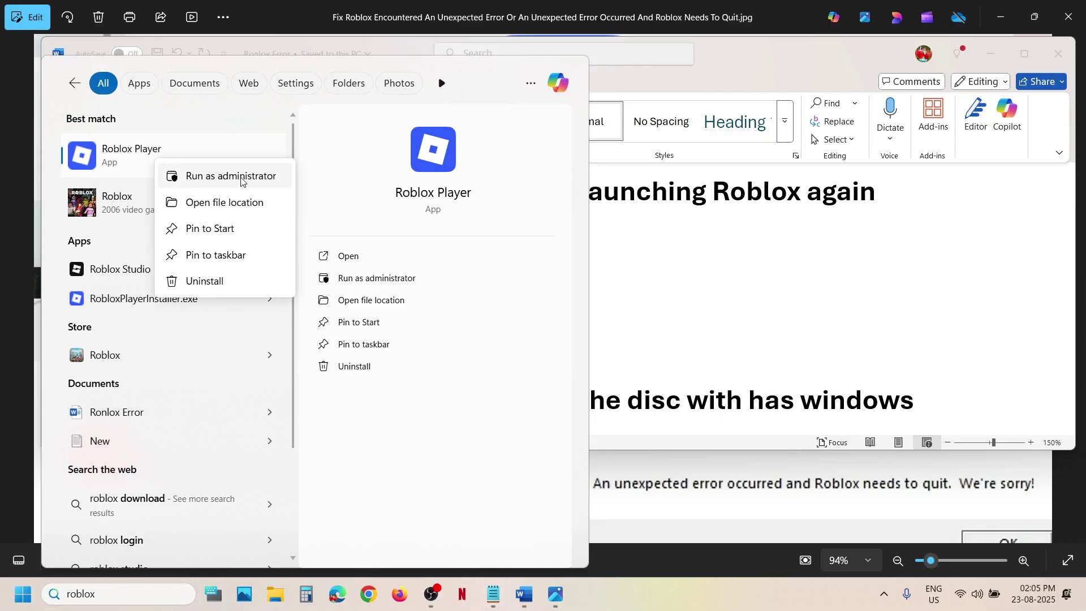
click(269, 175)
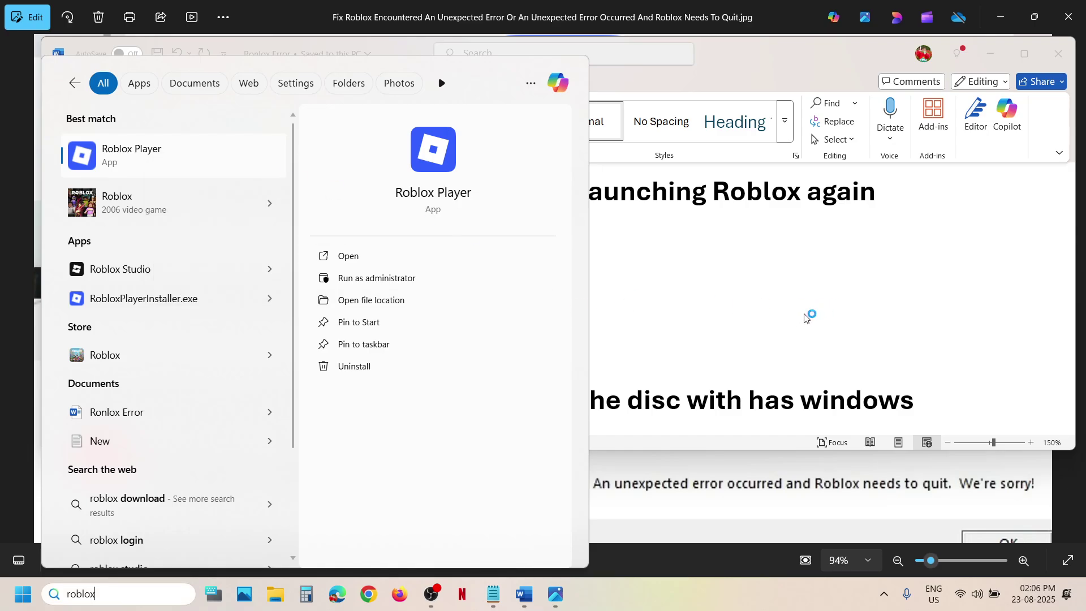
click(467, 417)
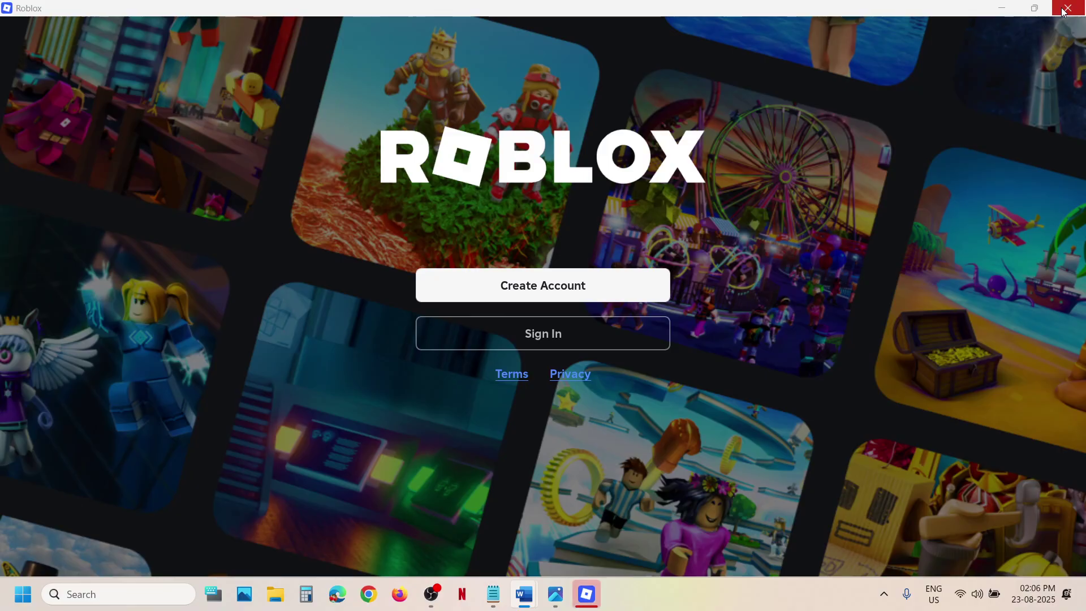
click(1063, 10)
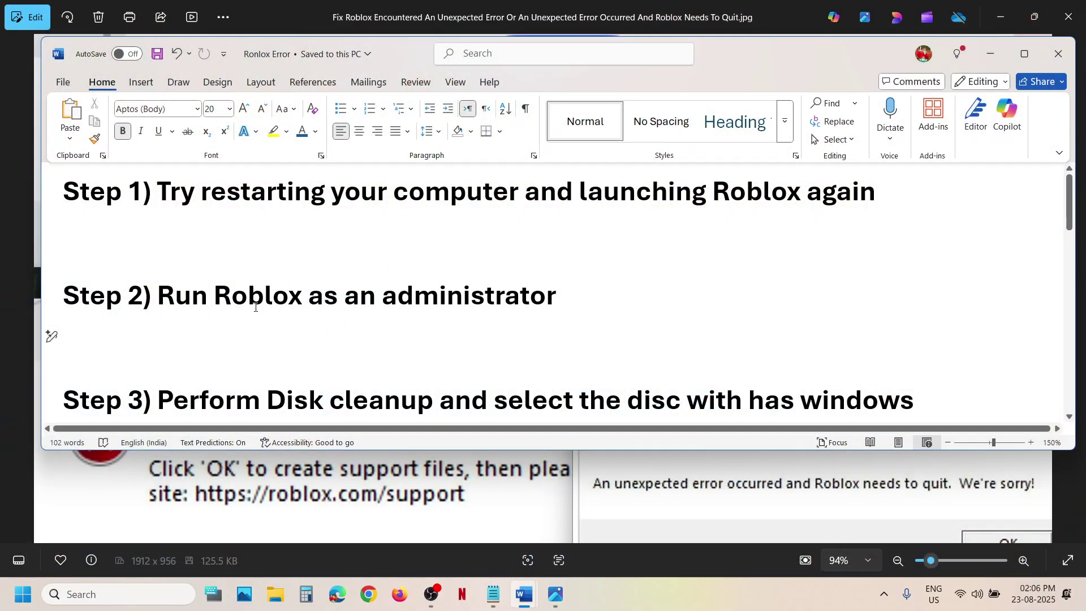
Copy 'Disk cleanup' from Step 3 of the notes and open Disk Cleanup for drive C:.
scroll(255, 307, down, 1)
drag(270, 366, 439, 368)
key(ctrl+c)
click(121, 588)
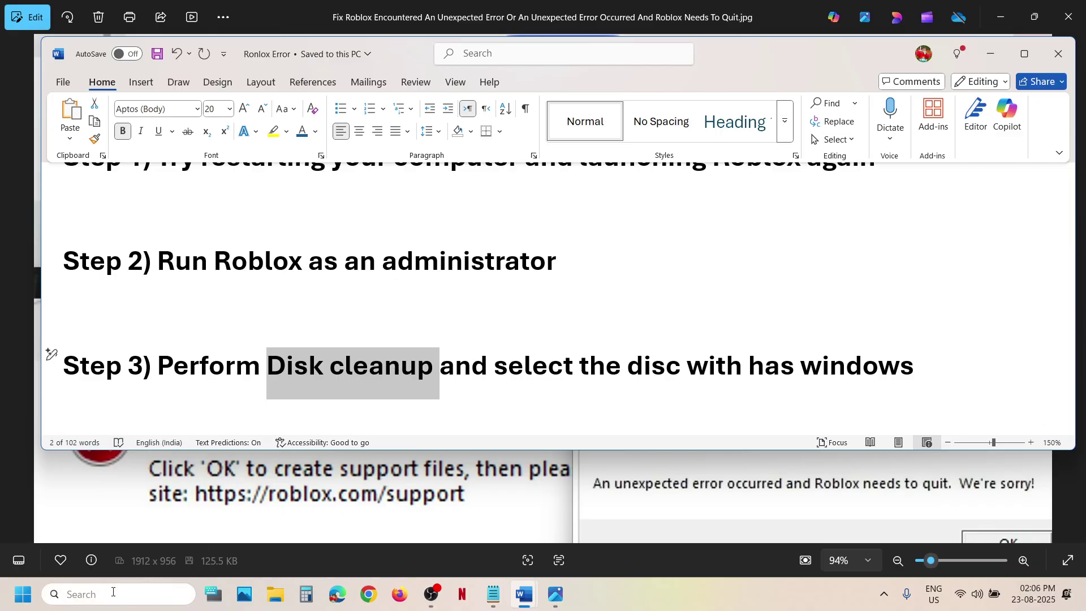
key(ctrl+v)
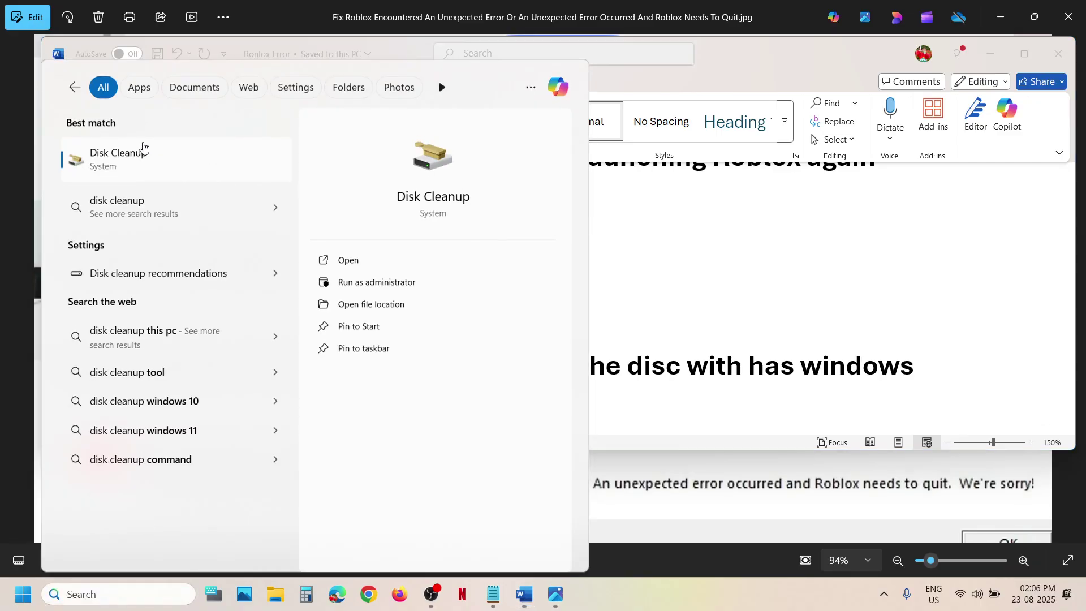
click(143, 147)
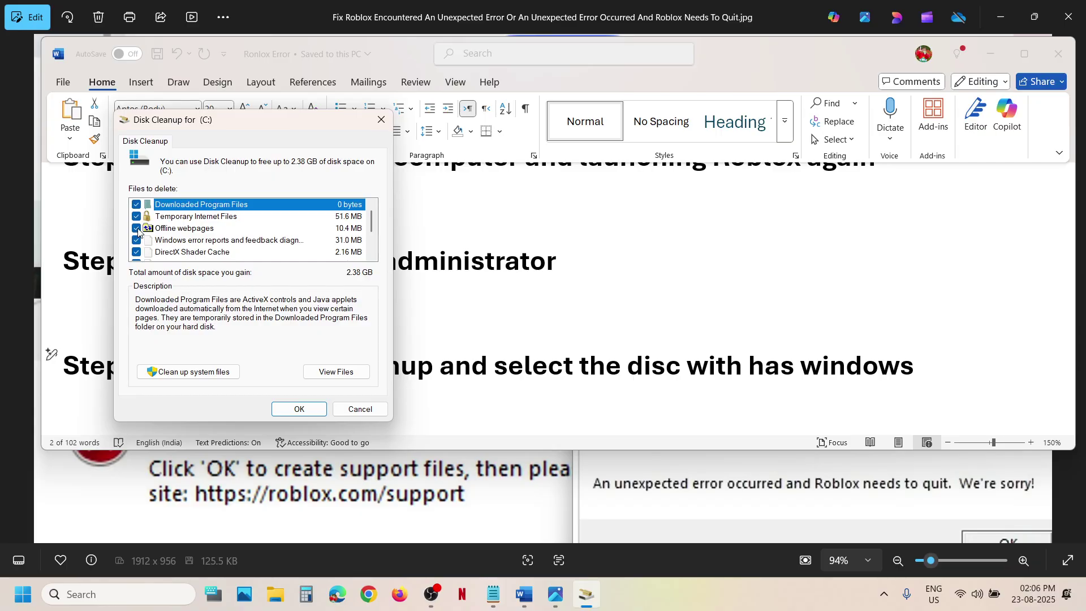
Include system files and Offline webpages, then permanently delete about 2.70 GB.
scroll(175, 233, down, 2)
scroll(217, 233, up, 2)
scroll(137, 247, down, 2)
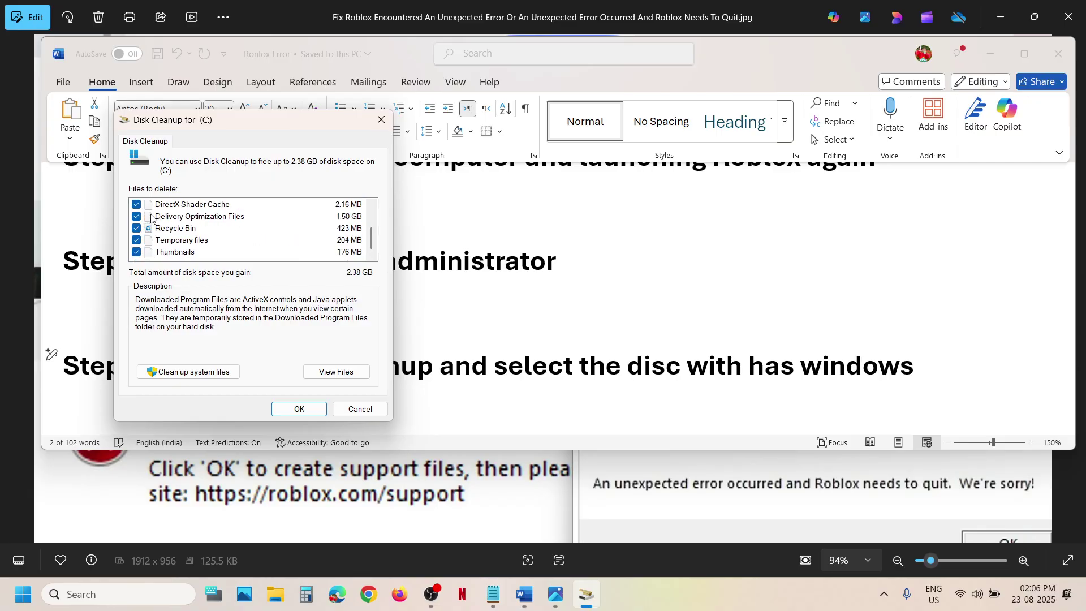
click(225, 372)
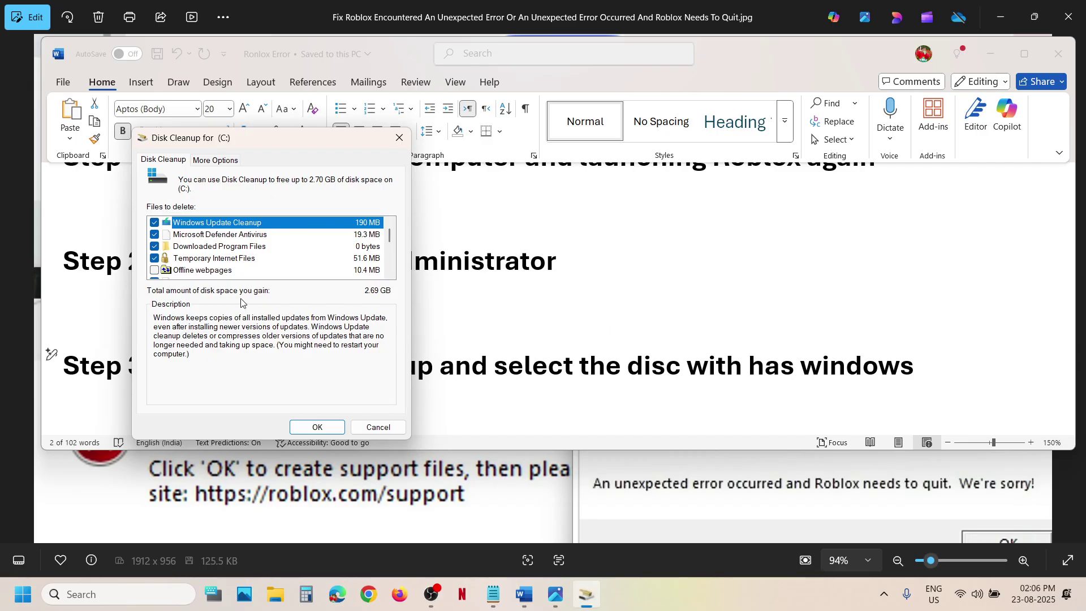
click(155, 270)
scroll(199, 261, down, 3)
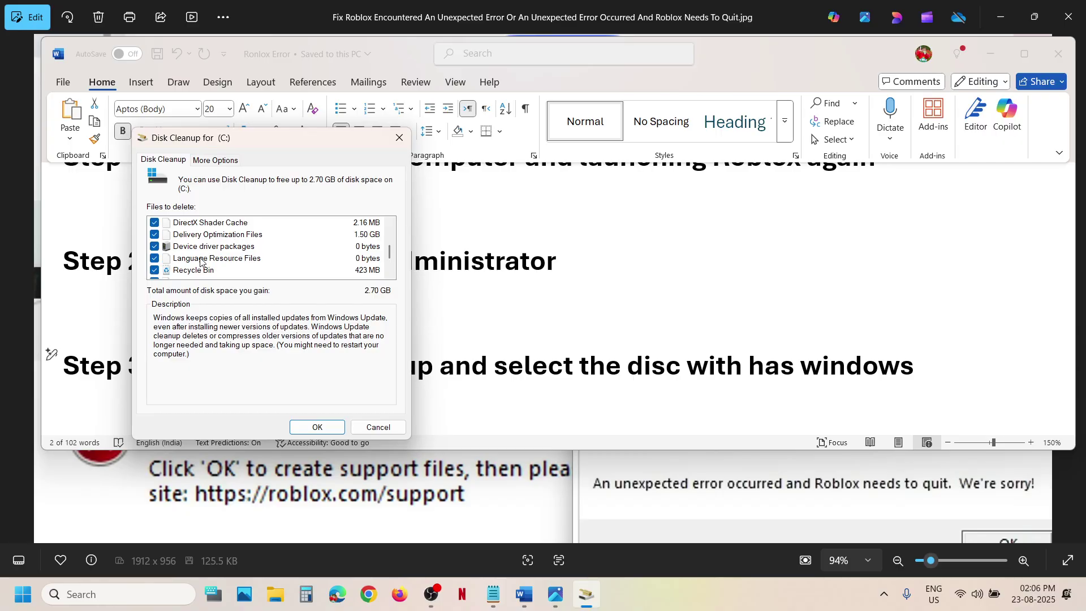
scroll(200, 261, up, 3)
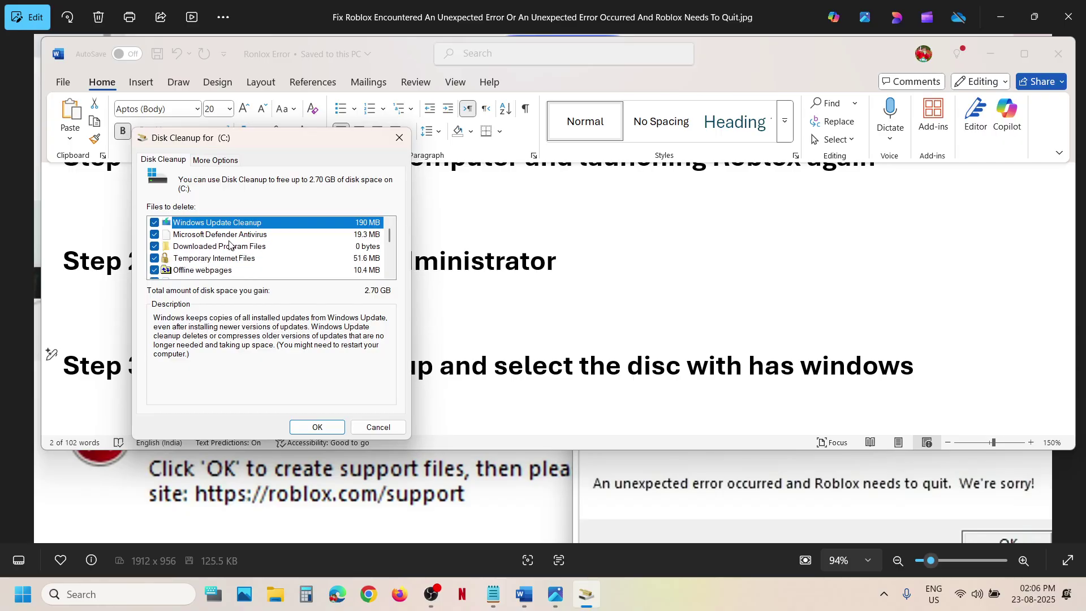
scroll(229, 244, down, 3)
click(318, 427)
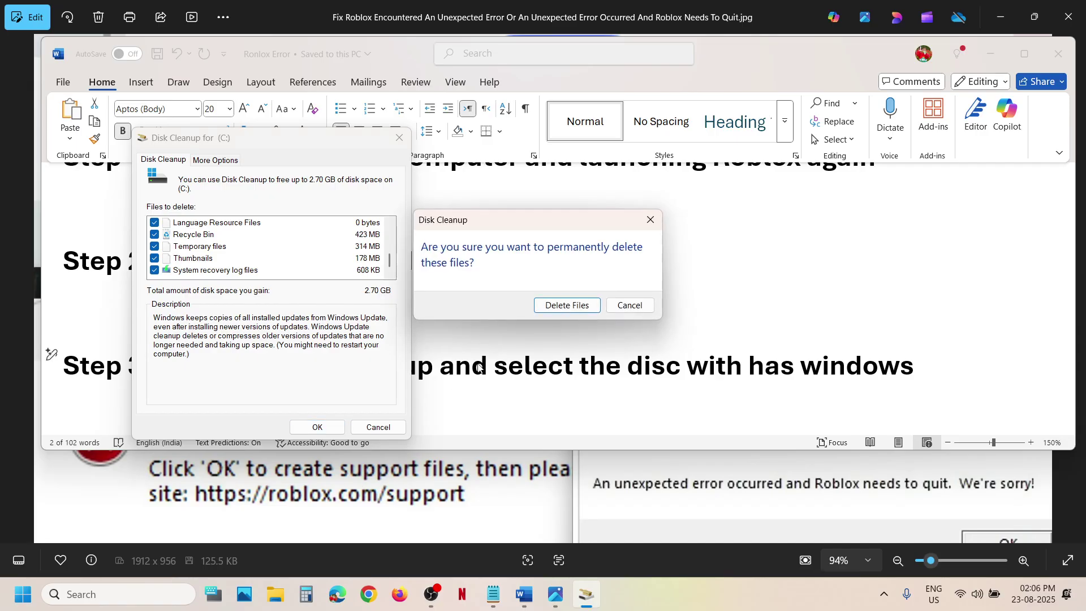
click(553, 306)
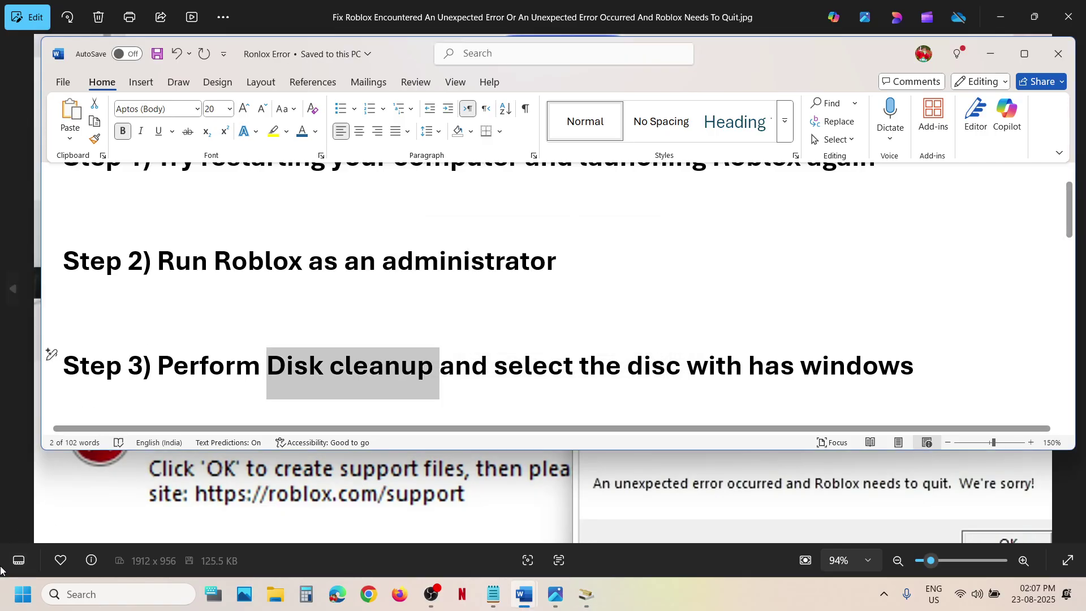
click(23, 594)
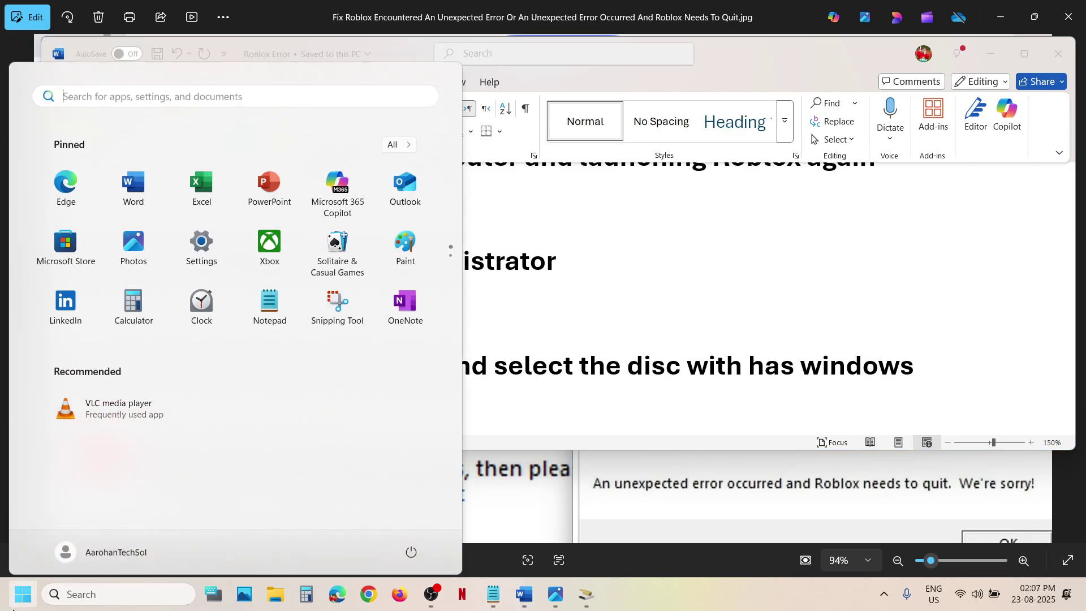
click(411, 545)
click(625, 305)
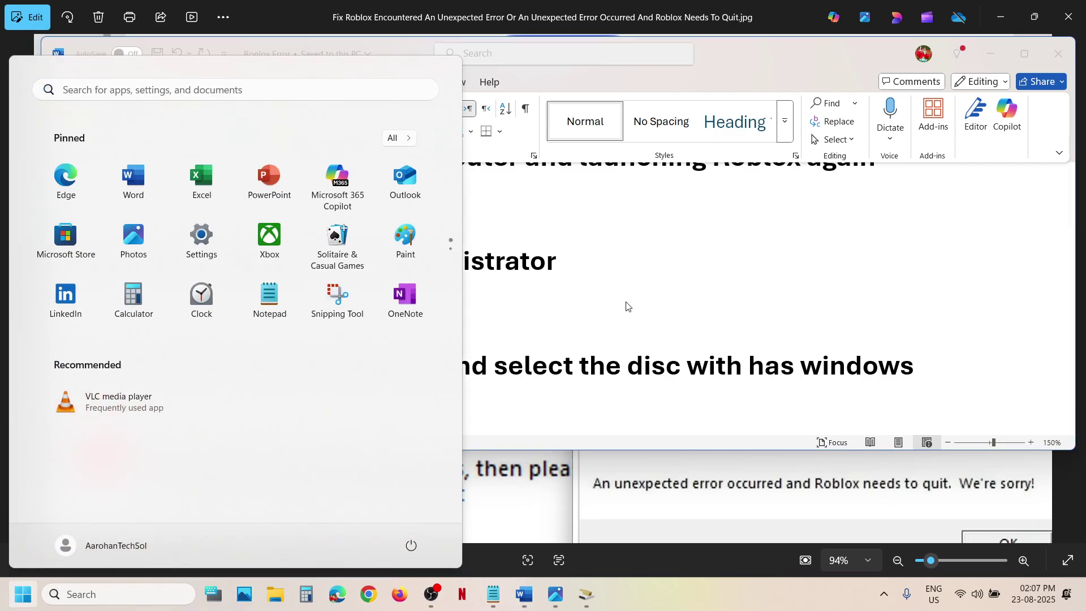
scroll(370, 346, down, 3)
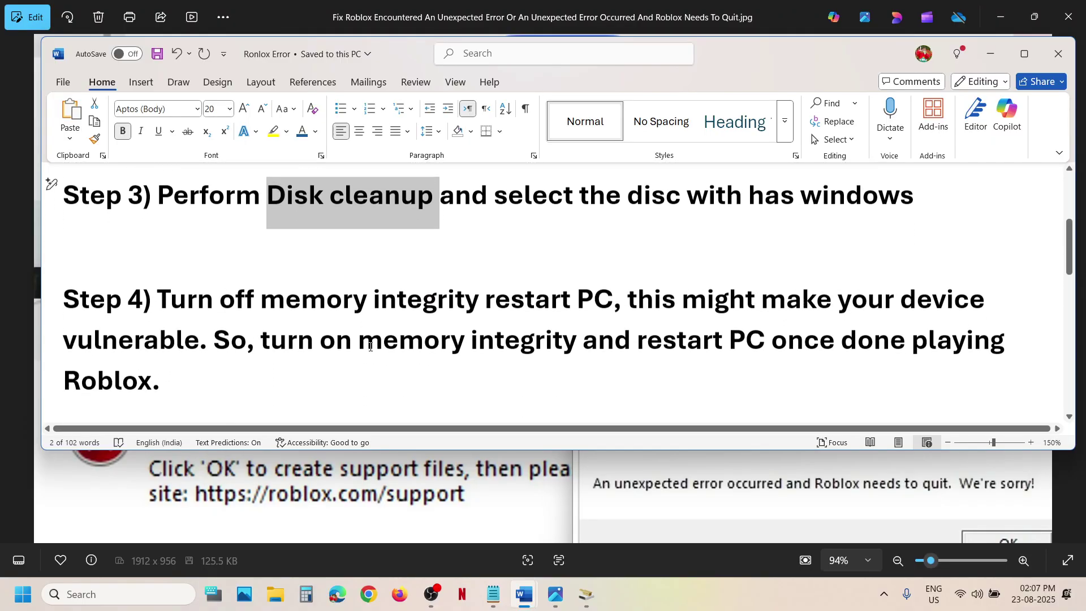
drag(270, 305, 328, 340)
click(612, 291)
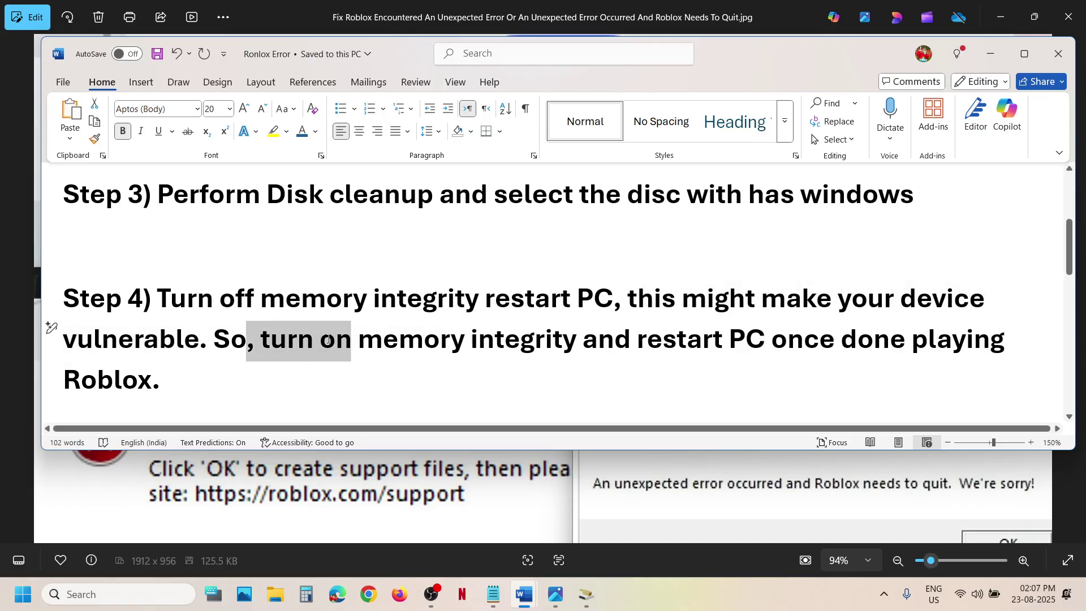
click(334, 340)
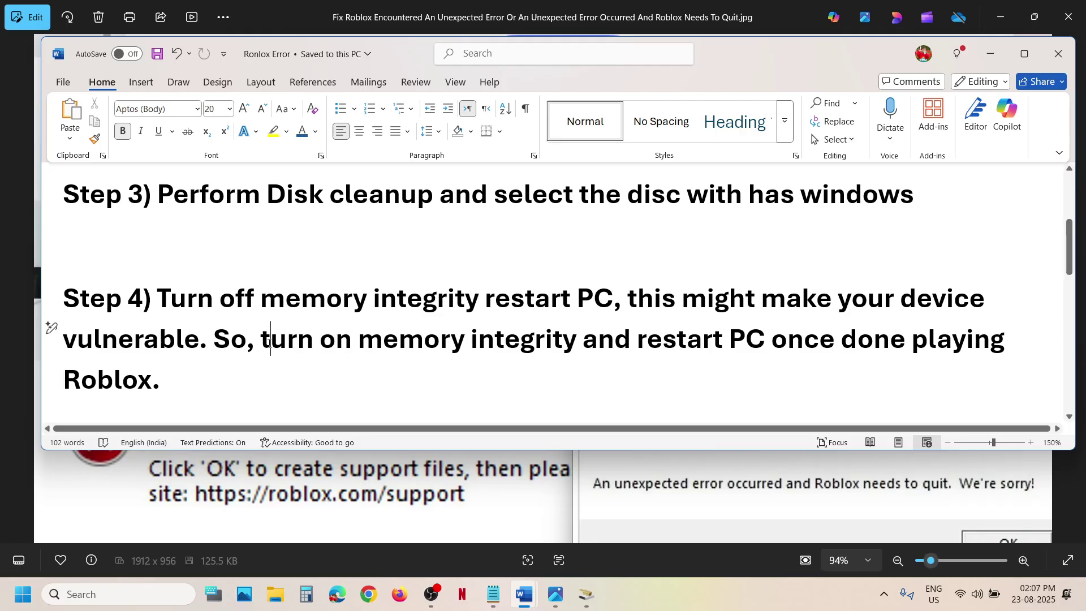
drag(271, 339, 758, 341)
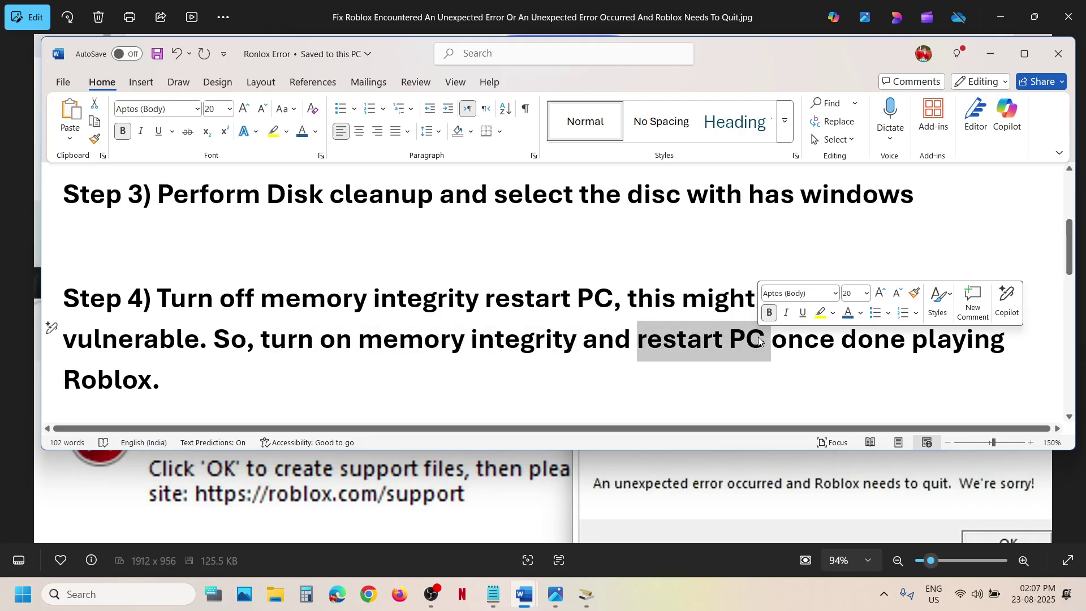
click(167, 381)
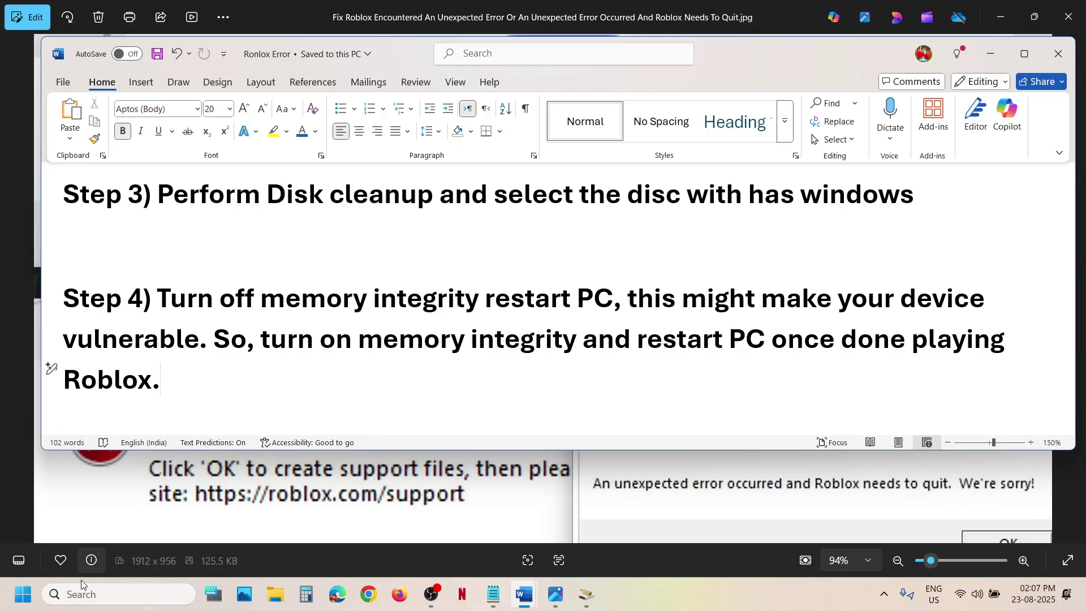
Search 'core isolation' and open Windows Security's Core isolation page.
click(82, 603)
text(core isolation)
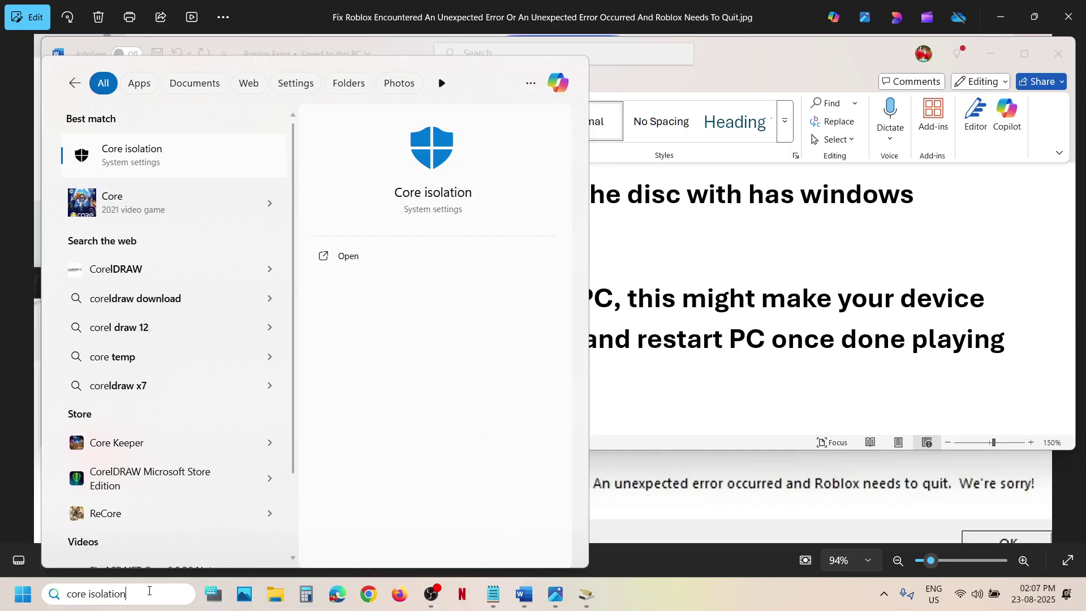
click(133, 160)
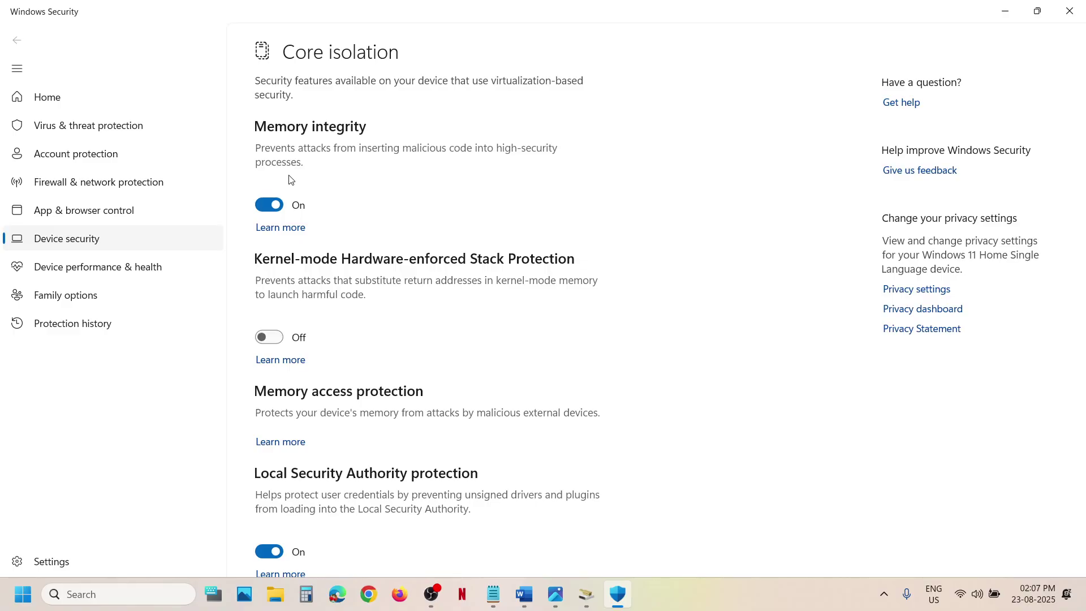
Turn Memory integrity off, approve the UAC prompt, and back out of the restart options.
click(269, 204)
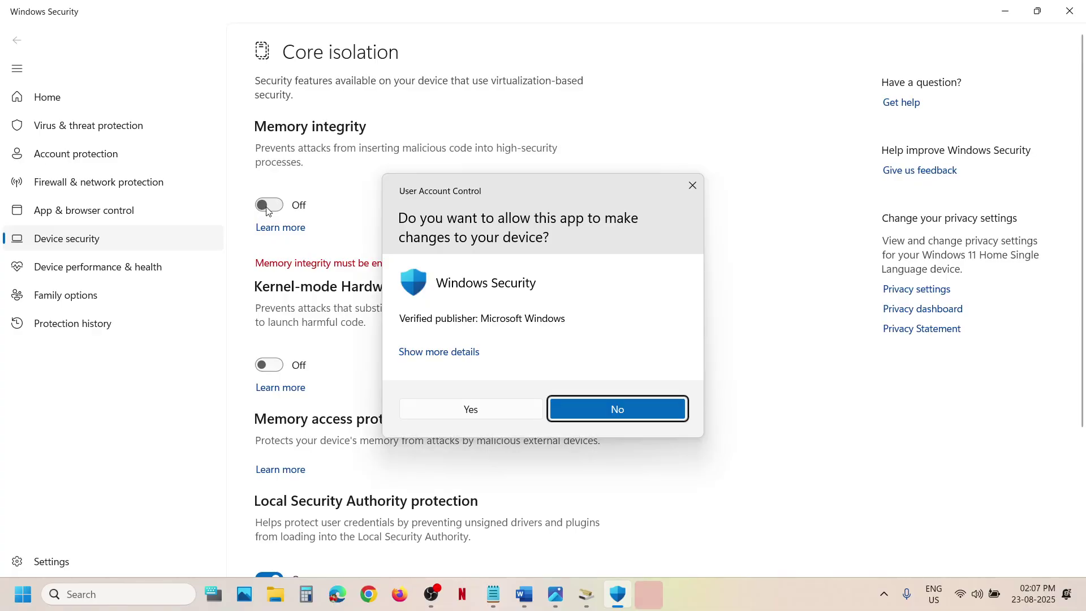
click(473, 412)
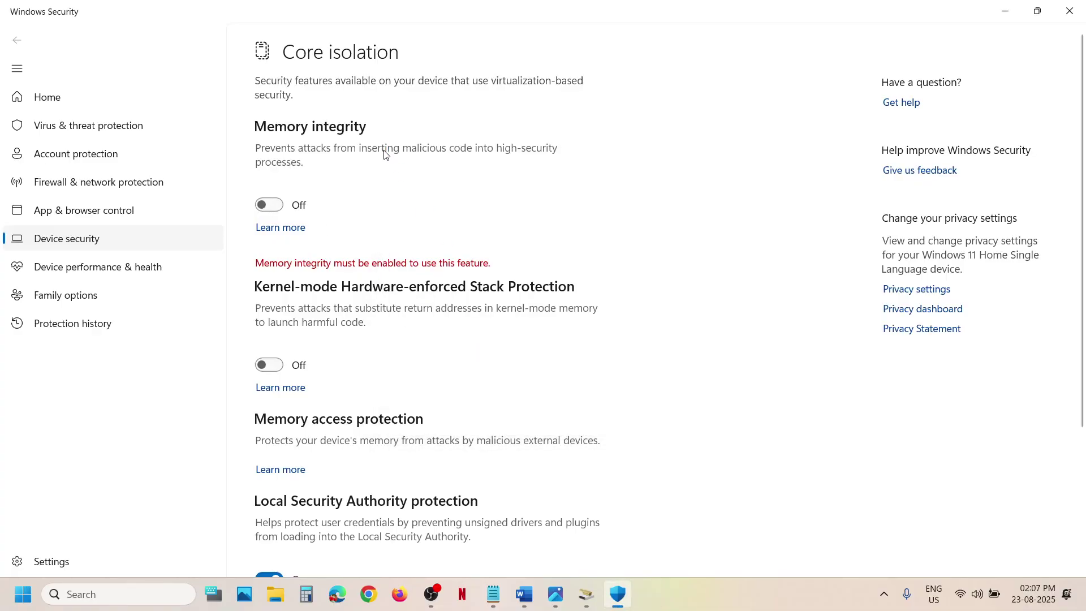
key(super)
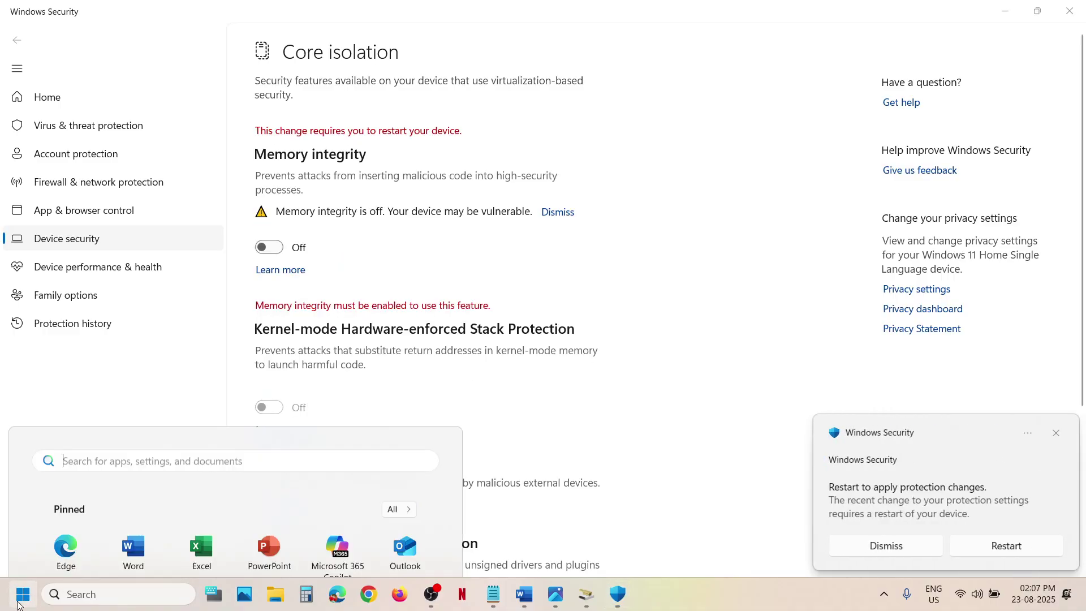
click(411, 544)
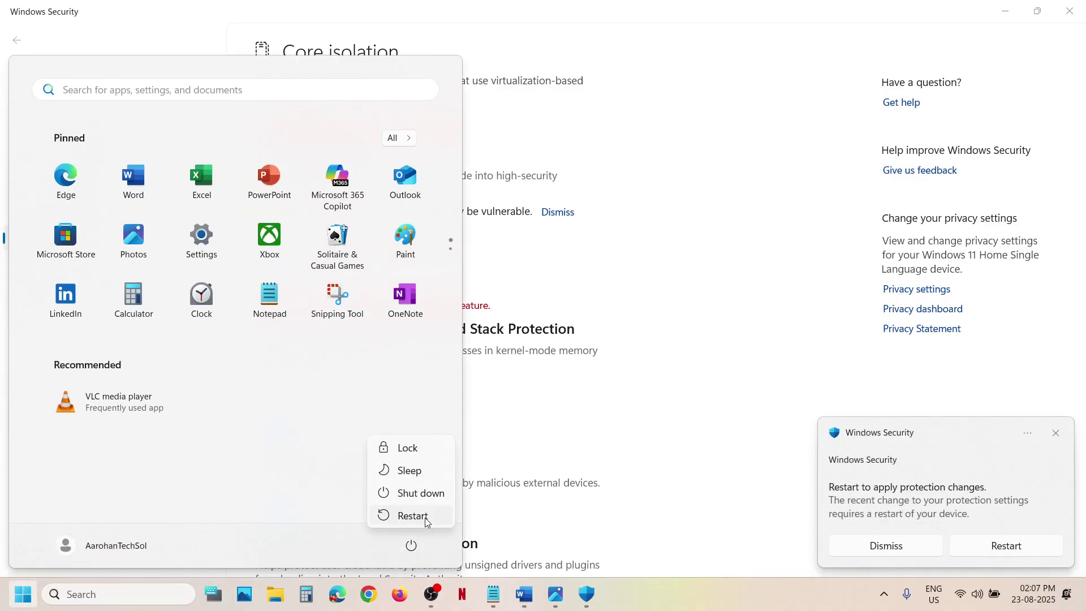
click(670, 237)
click(670, 237)
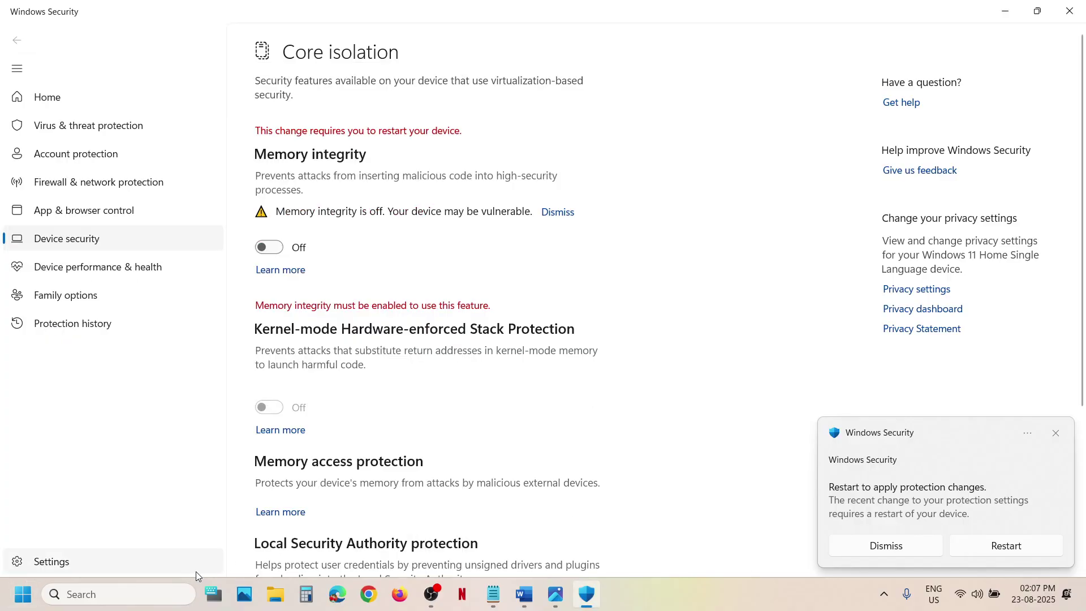
Check the notes, turn Memory integrity back on, and skip restarting again.
mouse_move(524, 606)
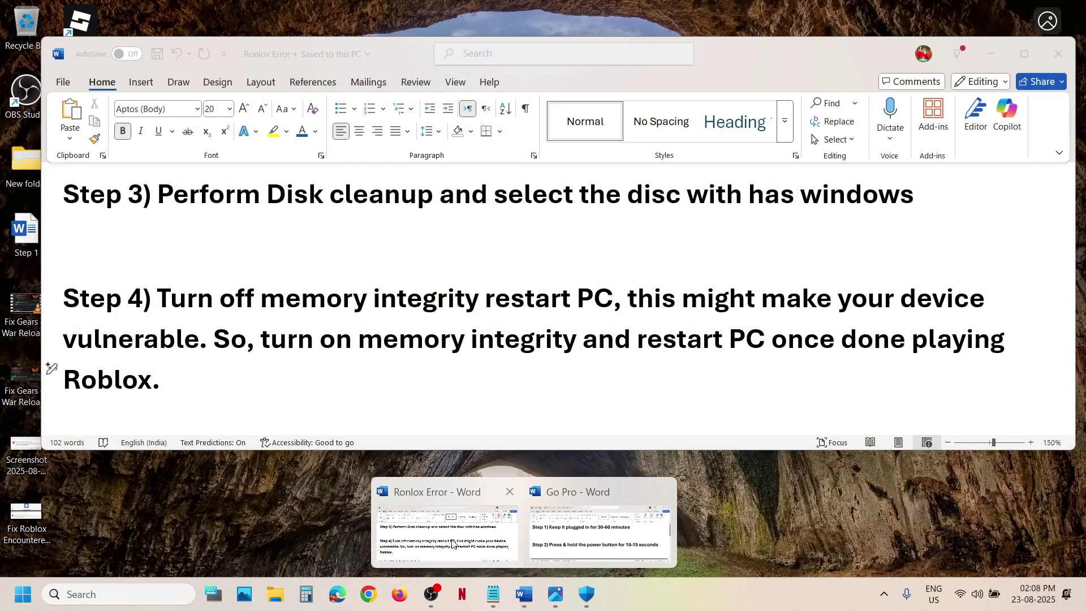
click(453, 543)
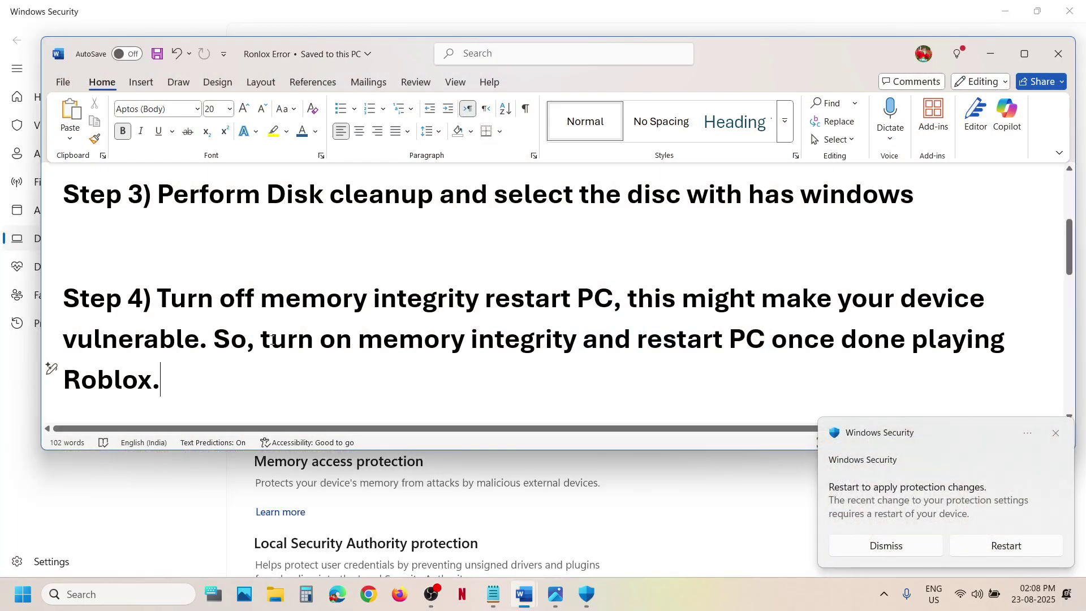
drag(289, 340, 579, 341)
click(186, 496)
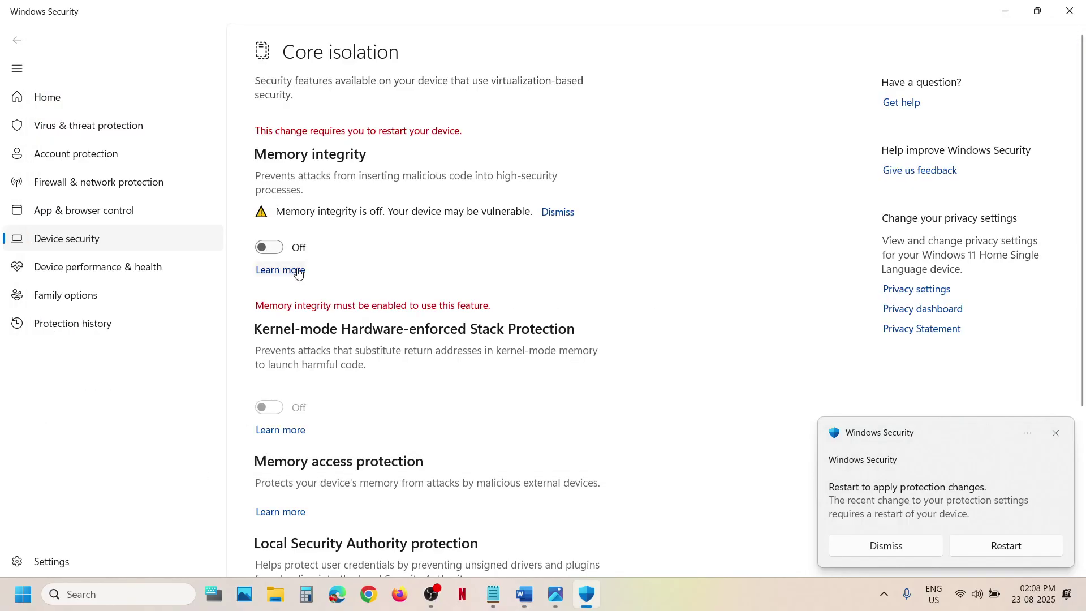
click(272, 247)
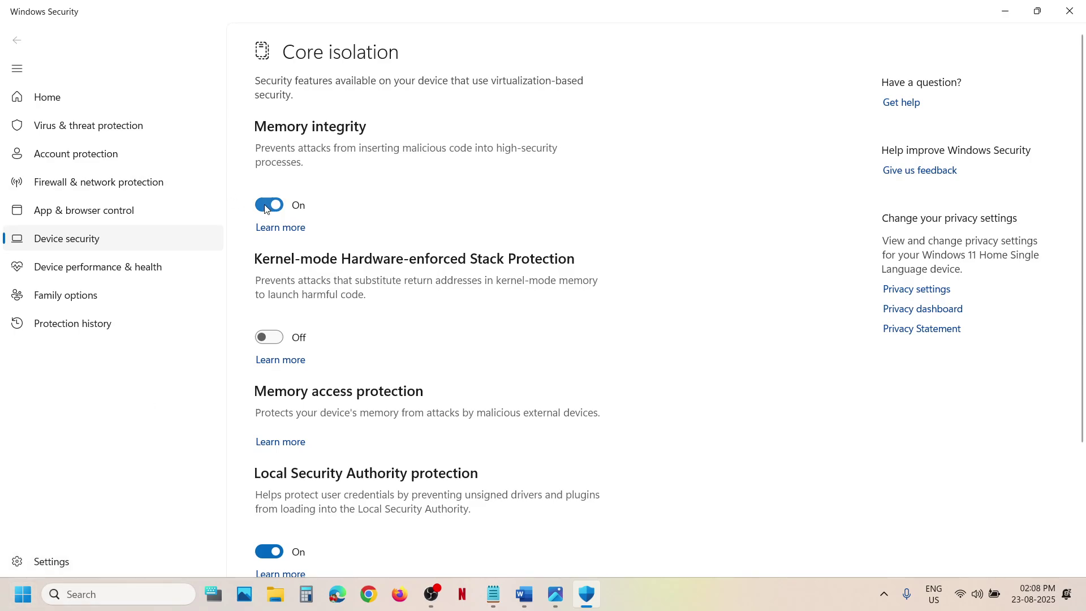
click(22, 594)
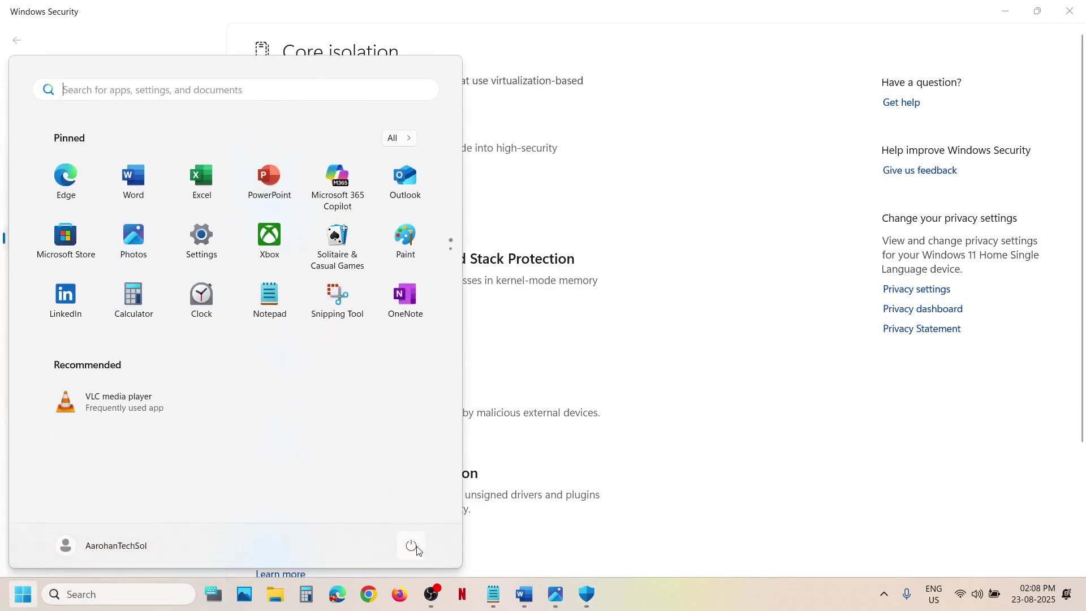
click(411, 545)
click(703, 501)
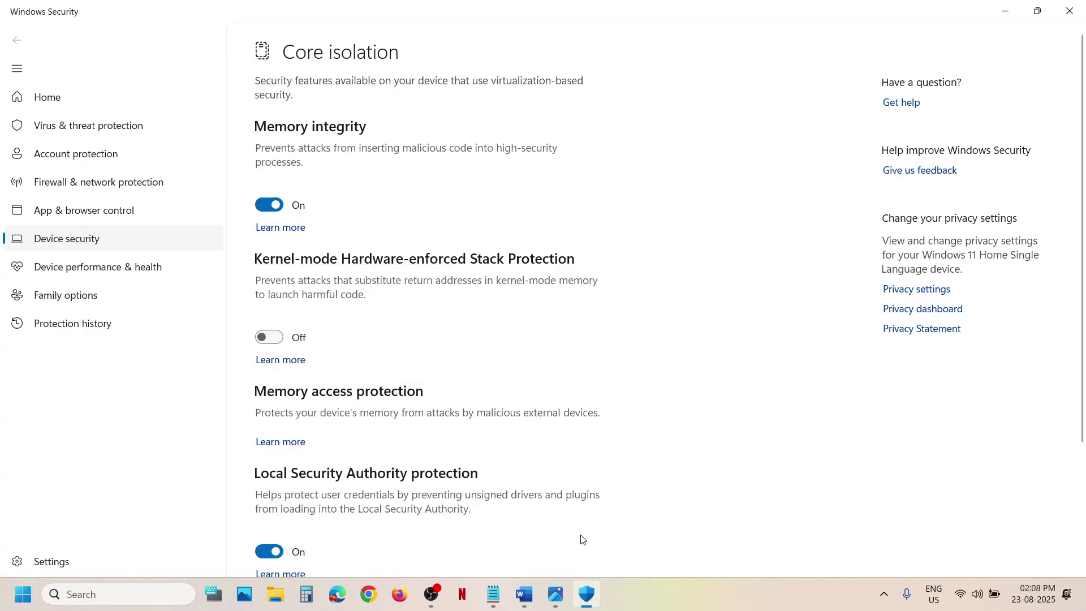
Bring the Ronlox Error notes forward and scroll to the next fix step.
mouse_move(524, 593)
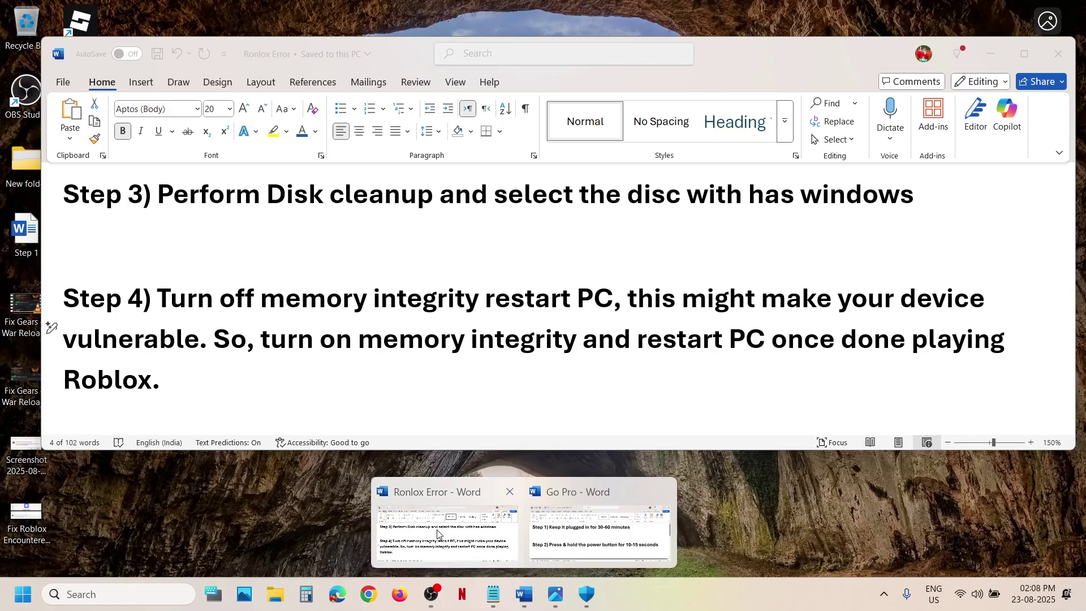
click(439, 533)
scroll(450, 298, down, 5)
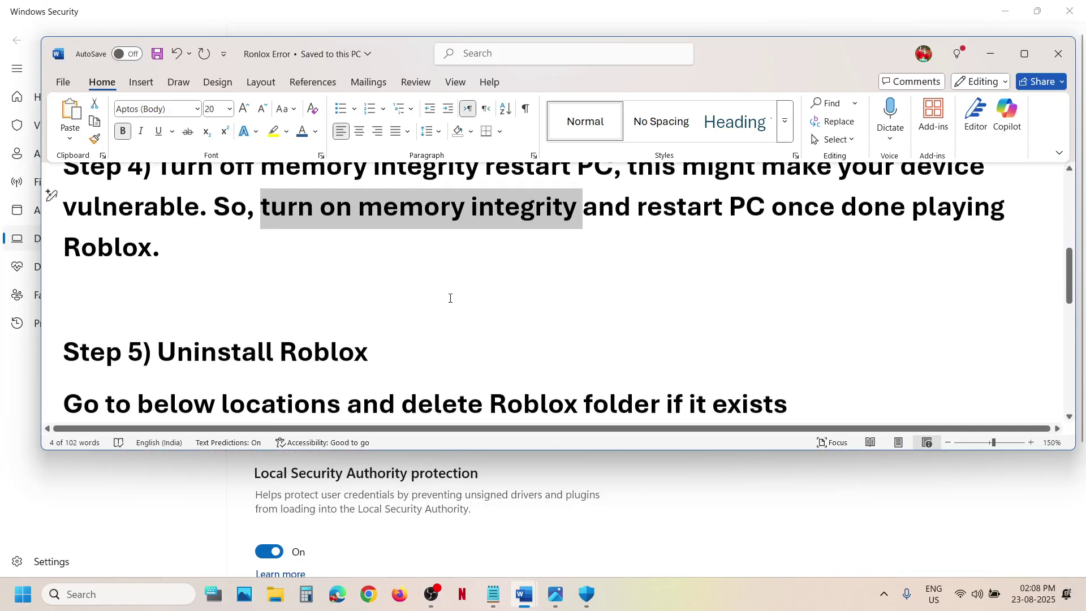
Search 'roblox' and choose Uninstall on Roblox Player to reach Installed apps.
click(105, 594)
text(roblox)
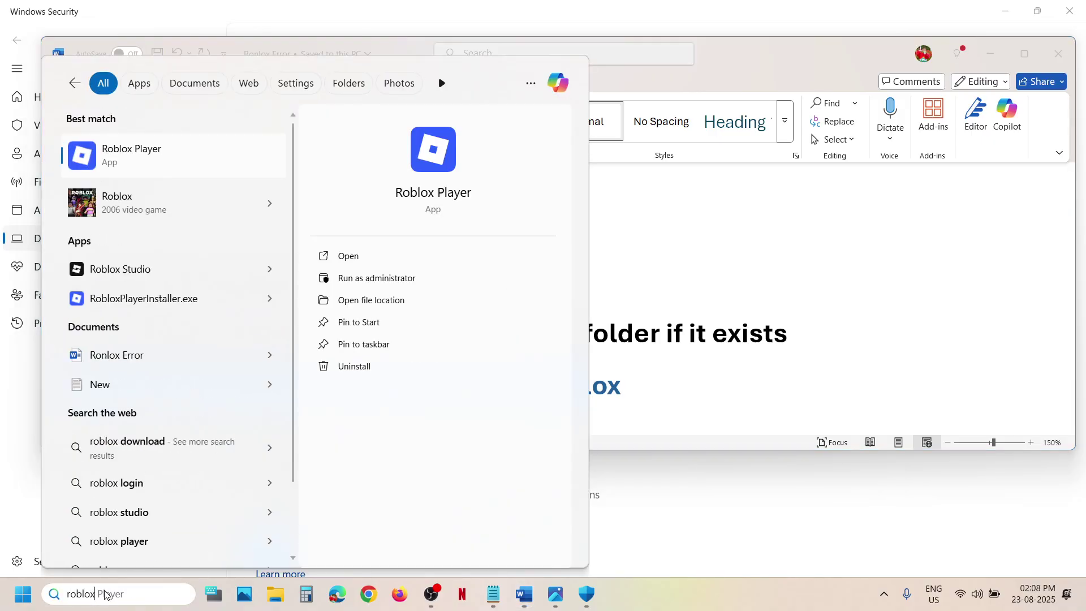
right_click(119, 166)
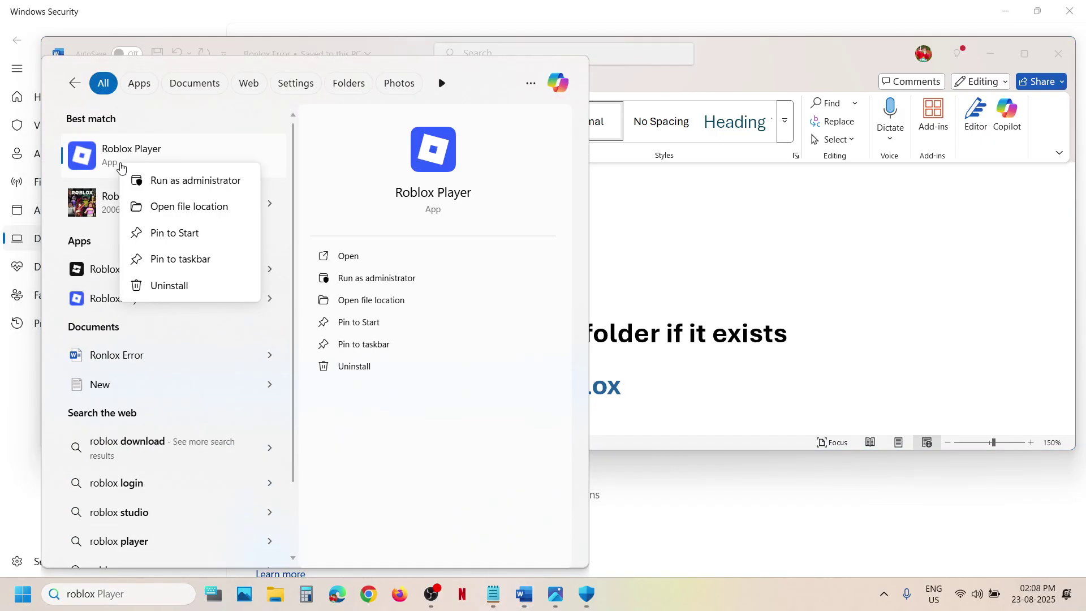
click(189, 284)
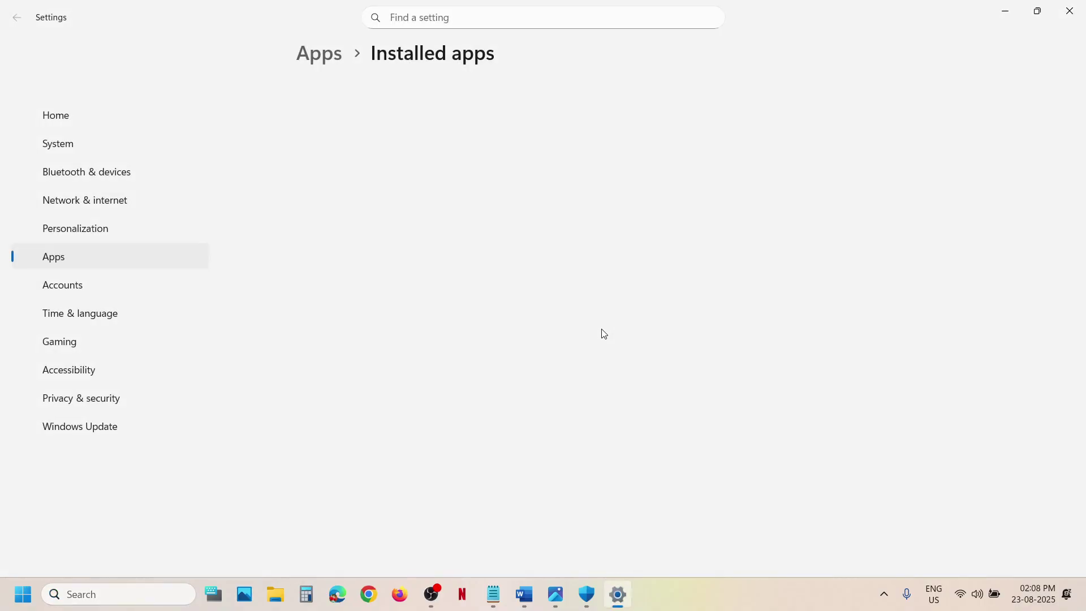
Find Roblox Player in Installed apps and uninstall it, confirming the removal.
scroll(430, 272, down, 15)
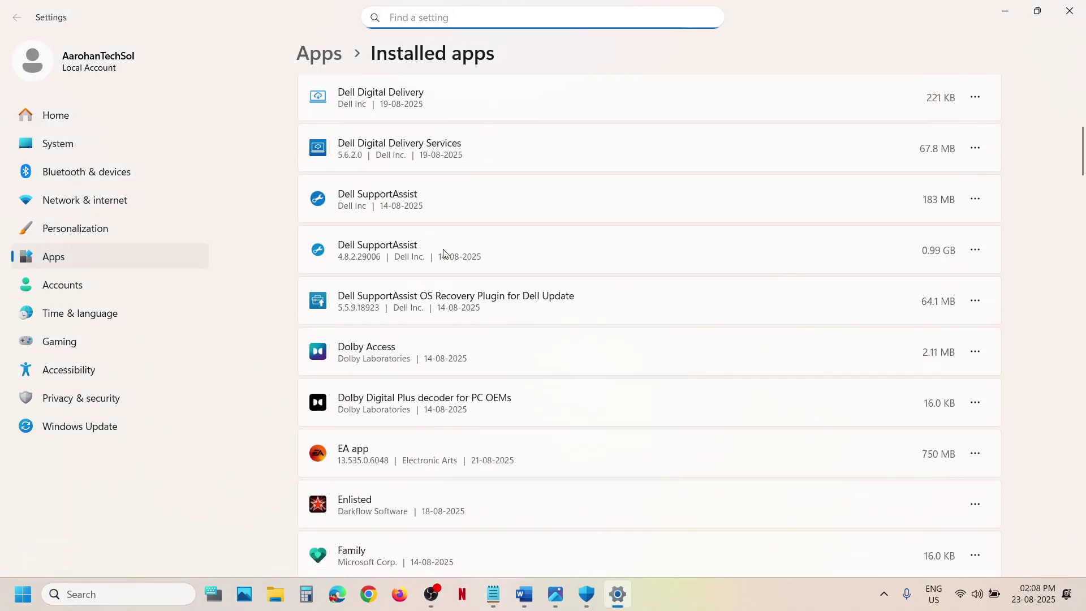
scroll(407, 360, down, 20)
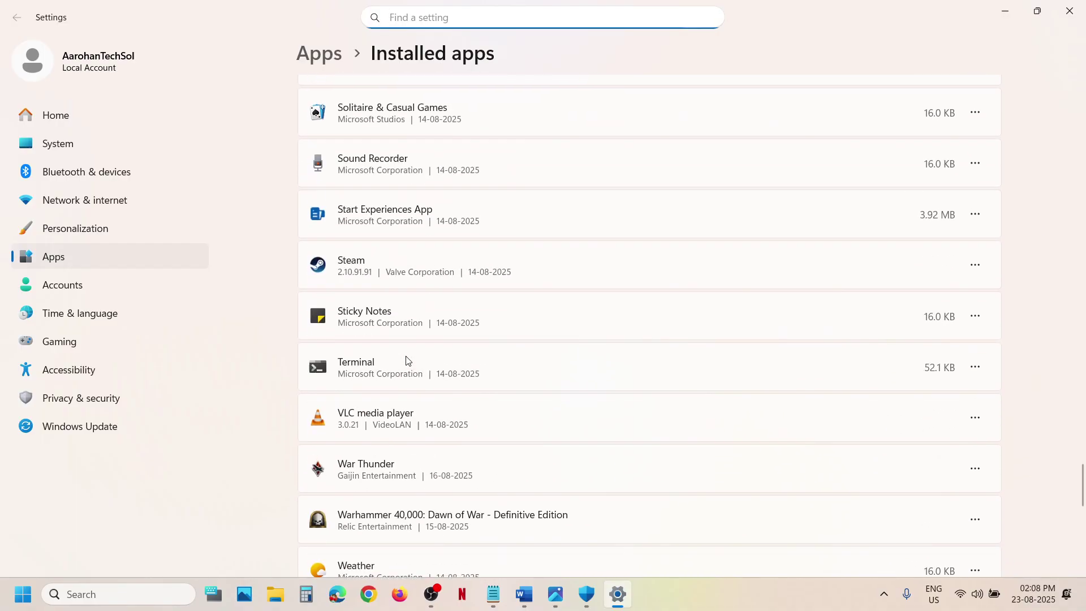
scroll(408, 360, up, 7)
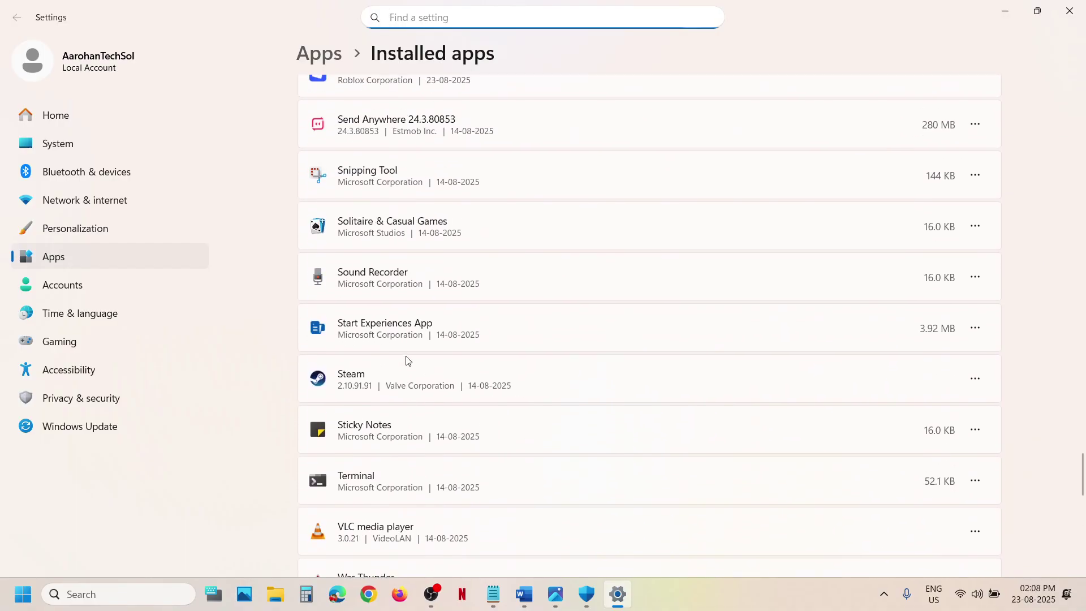
scroll(424, 198, up, 6)
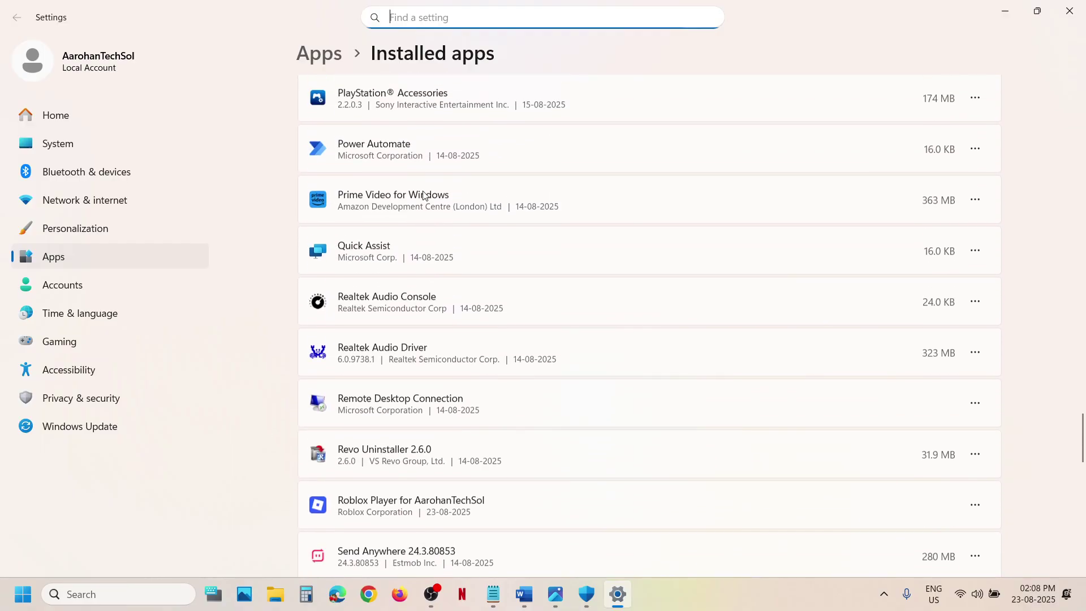
scroll(425, 195, down, 1)
scroll(424, 194, up, 1)
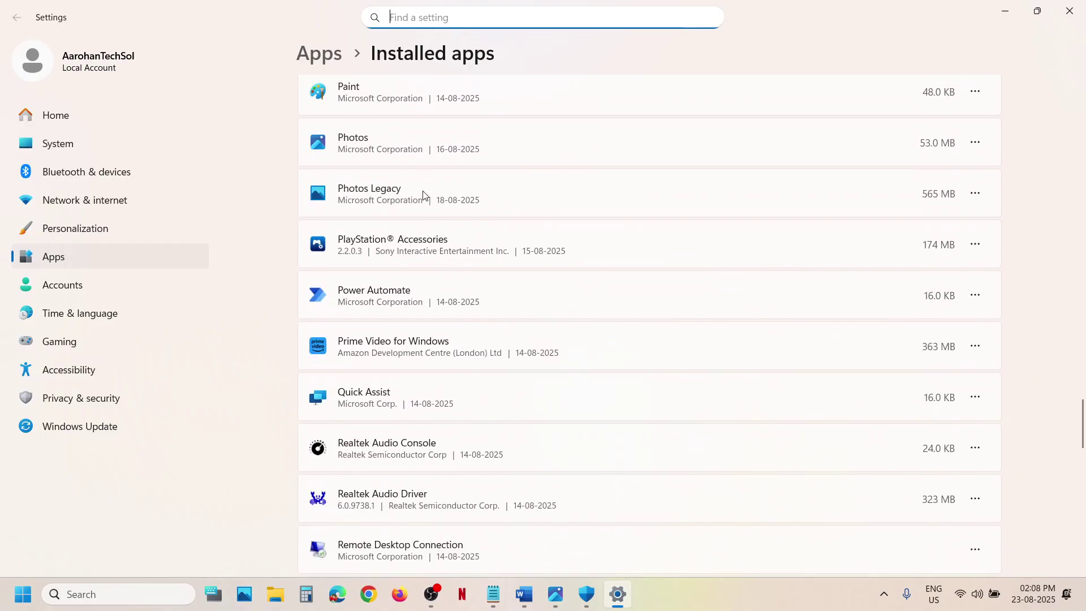
scroll(424, 194, down, 2)
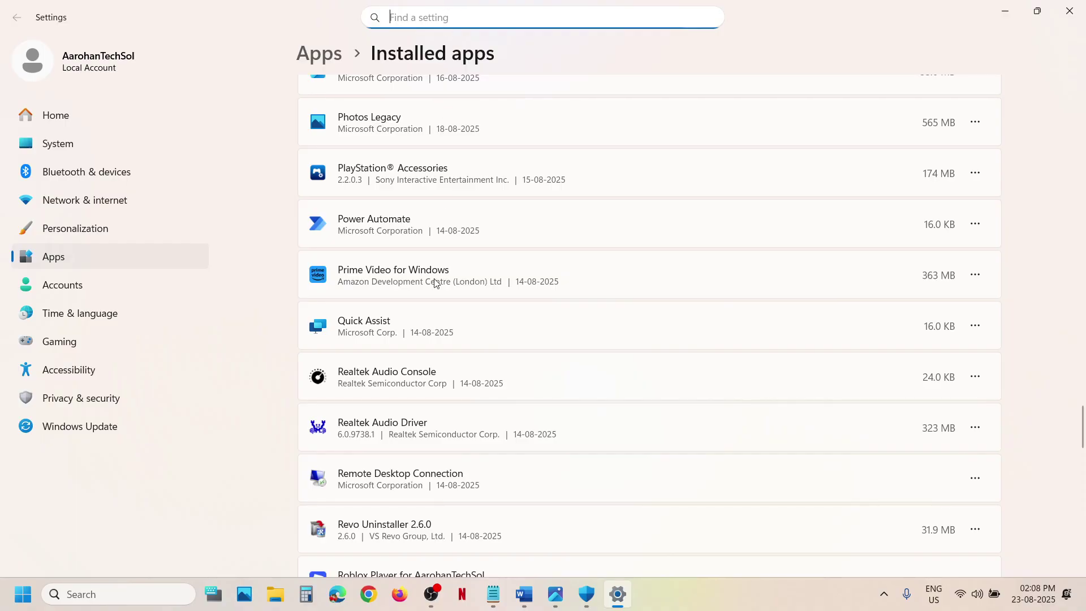
scroll(429, 339, down, 7)
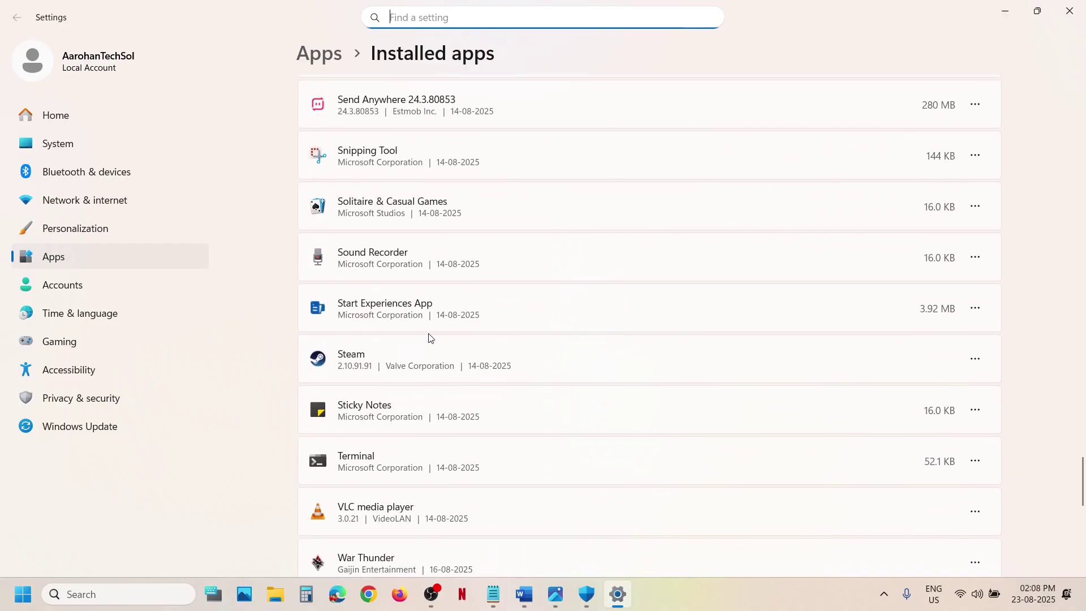
scroll(435, 294, up, 1)
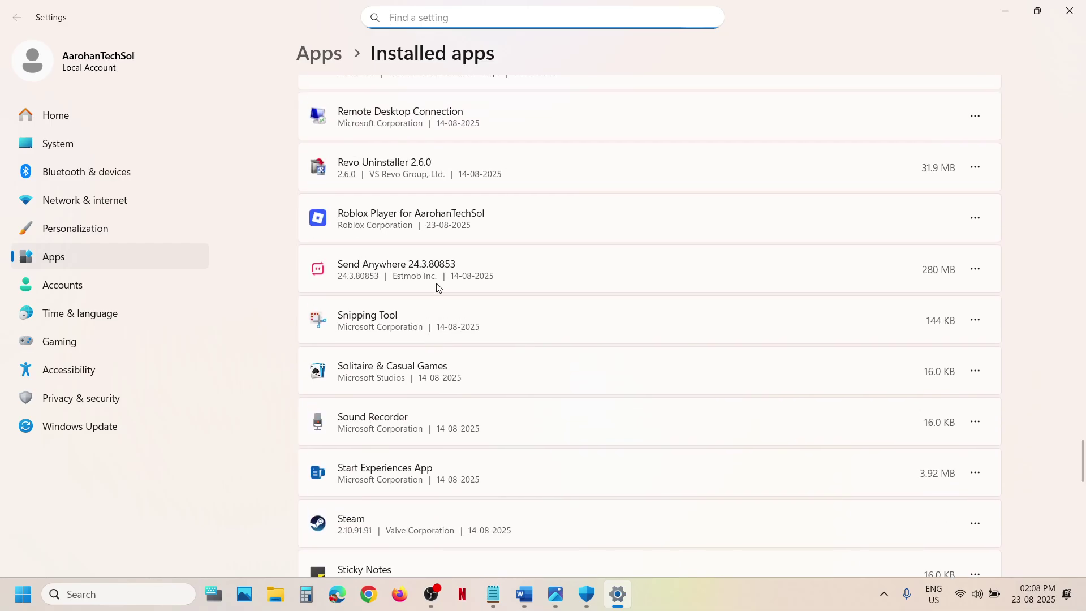
click(975, 225)
click(862, 276)
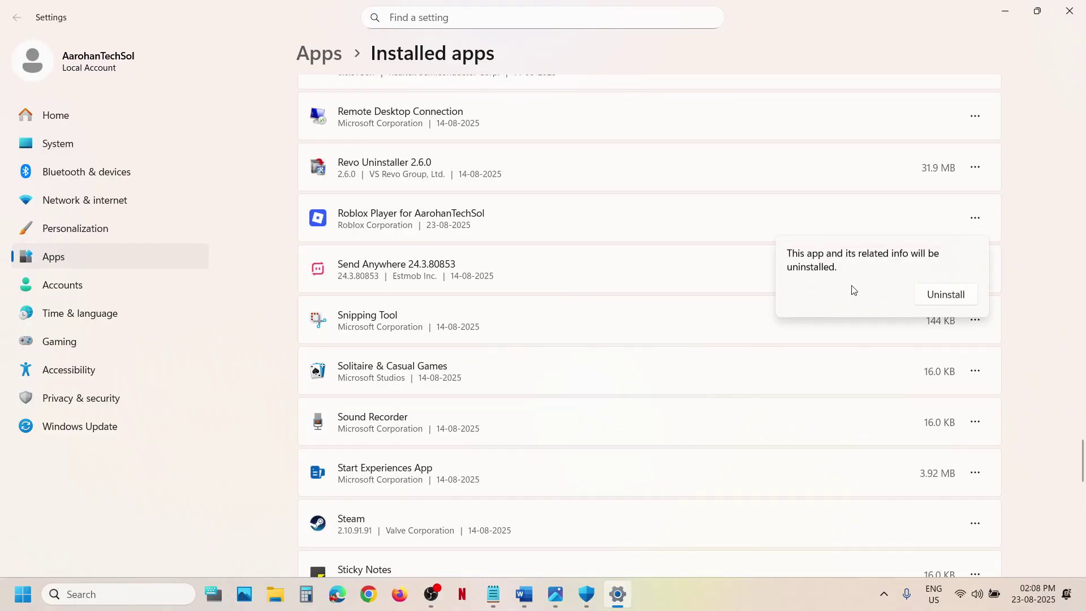
click(920, 297)
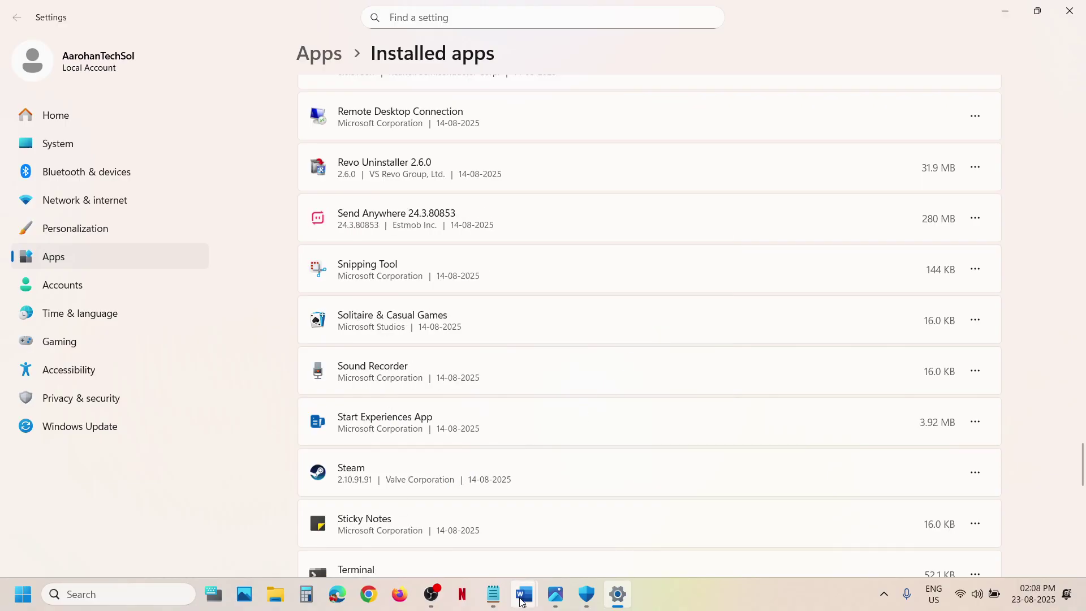
Review the notes on Roblox folders, then open File Explorer at This PC.
mouse_move(521, 600)
click(433, 537)
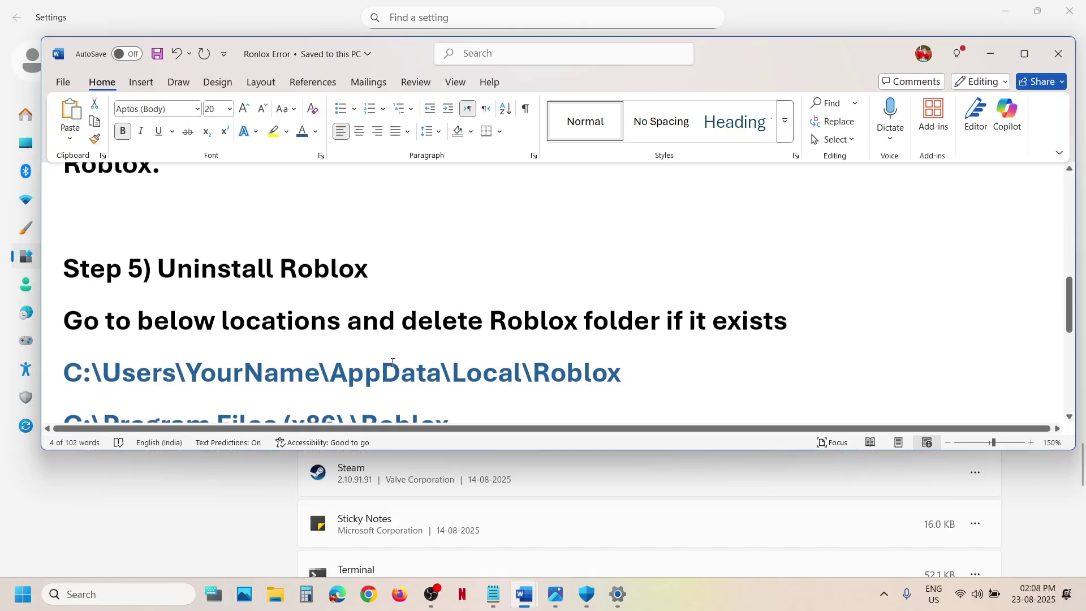
scroll(392, 361, down, 2)
click(287, 597)
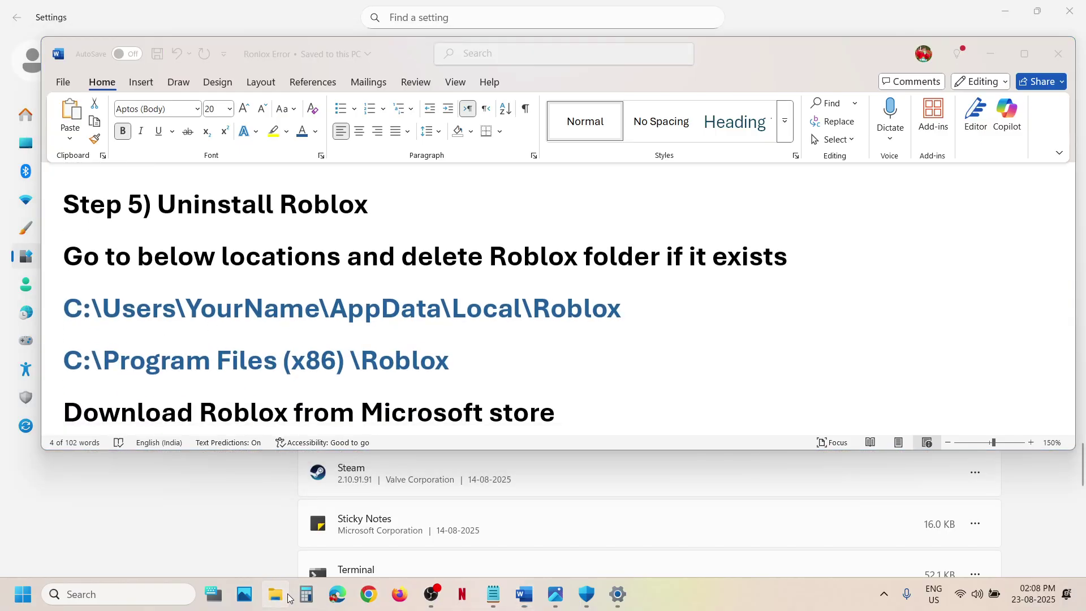
click(69, 356)
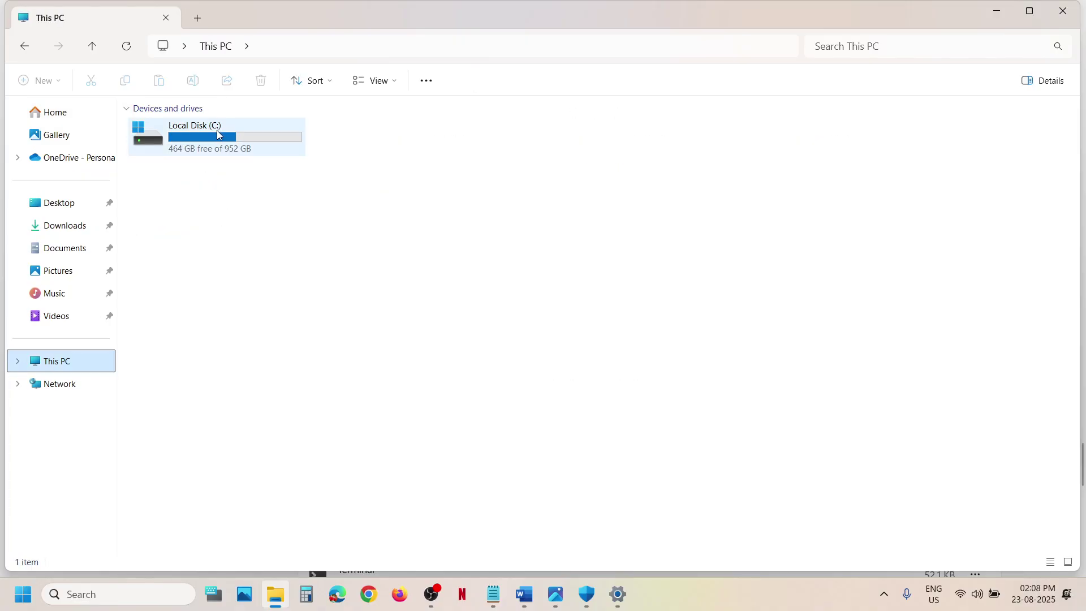
Browse C: > Users > profile, confirm hidden items are shown, and open AppData.
double_click(218, 134)
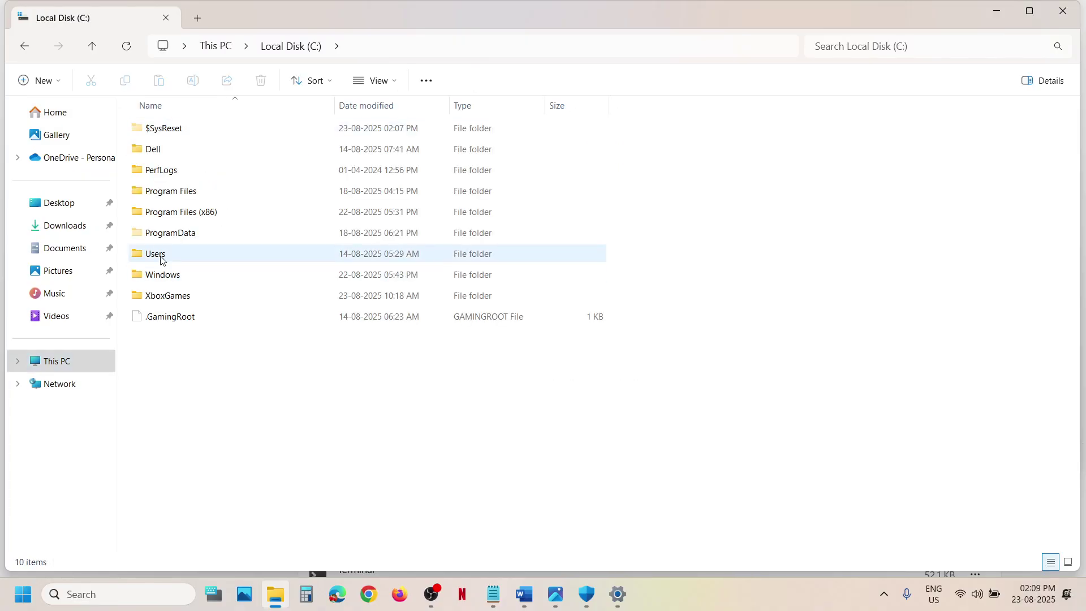
double_click(161, 255)
double_click(184, 135)
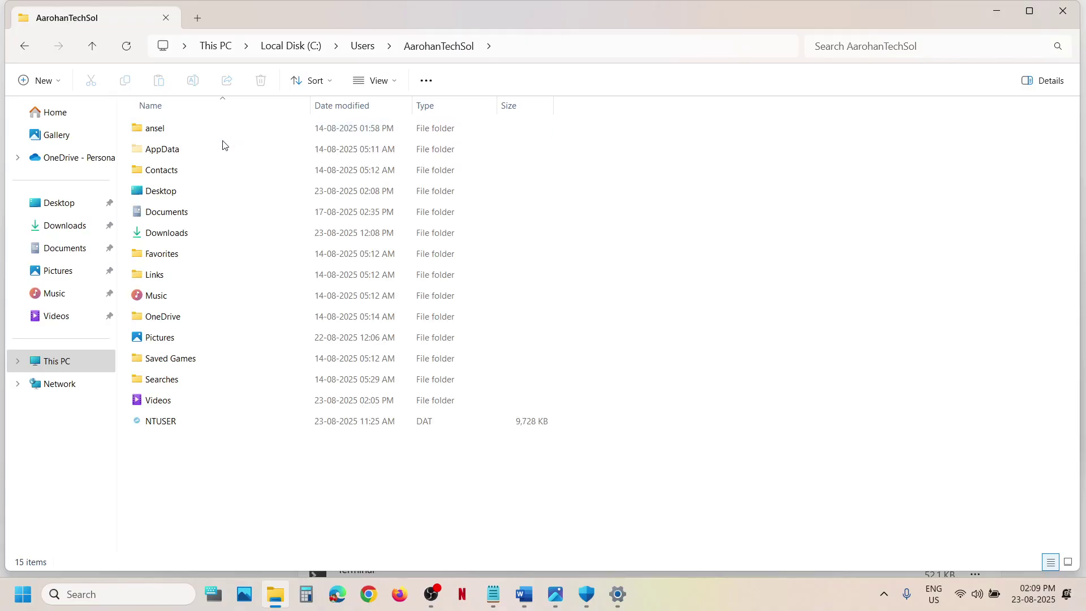
click(186, 149)
click(395, 82)
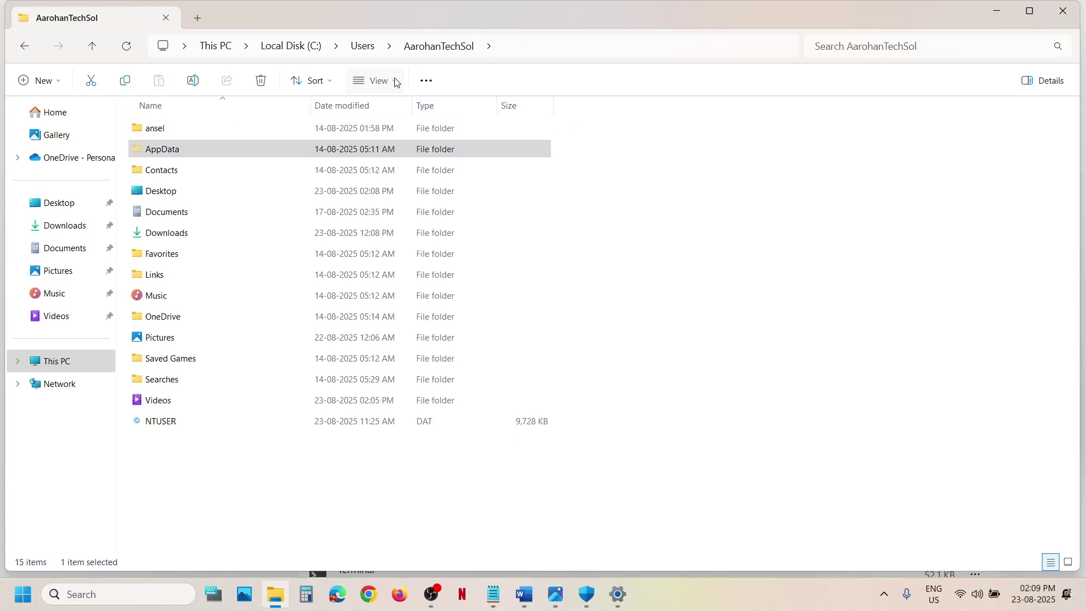
mouse_move(394, 343)
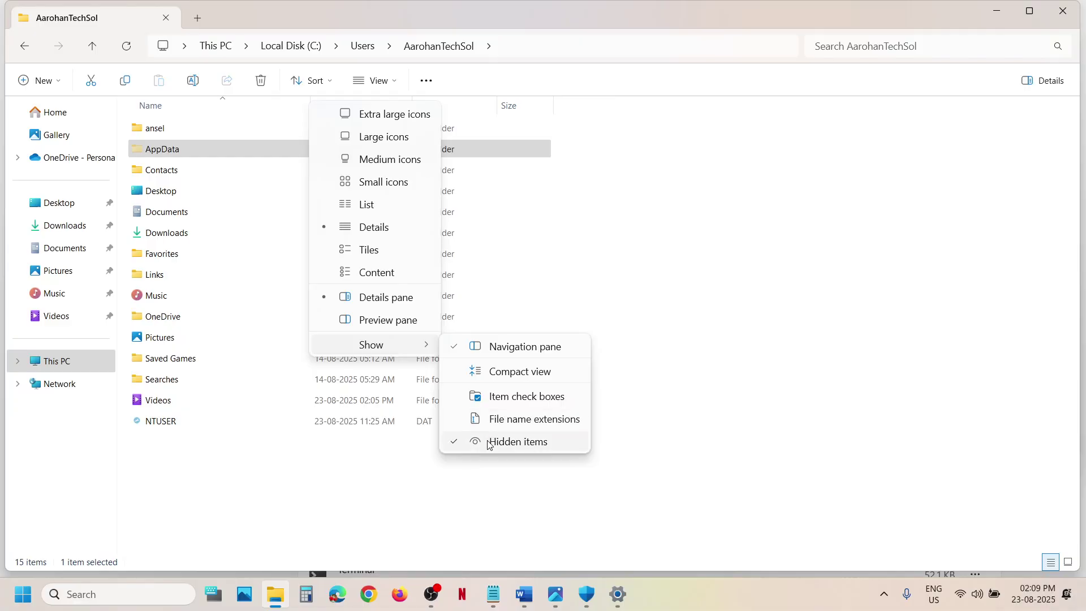
click(204, 149)
double_click(204, 149)
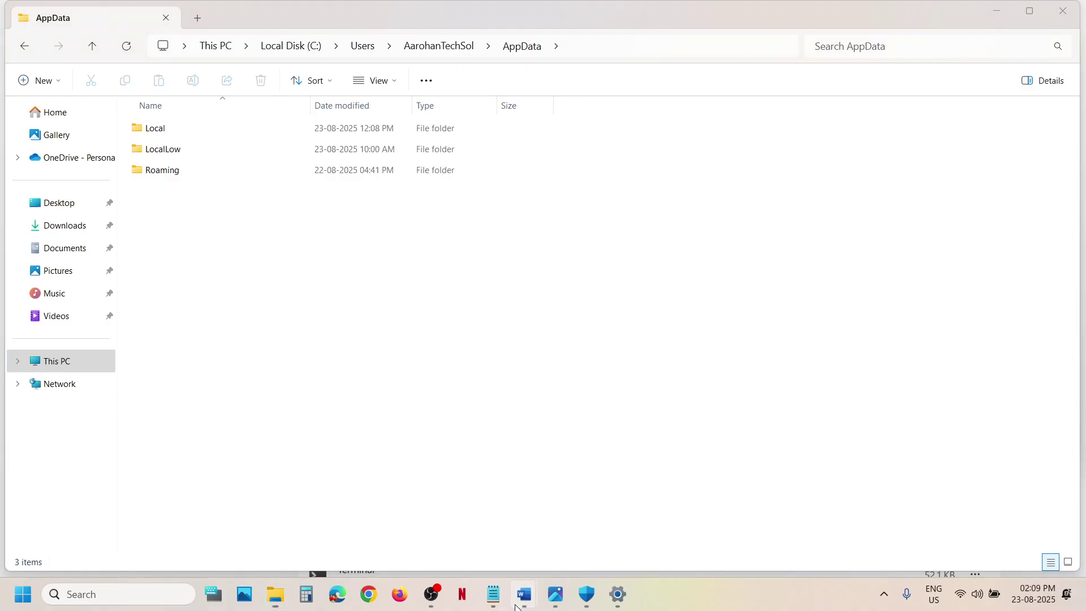
After checking the notes, open Local and delete the Roblox folder.
mouse_move(514, 595)
click(454, 546)
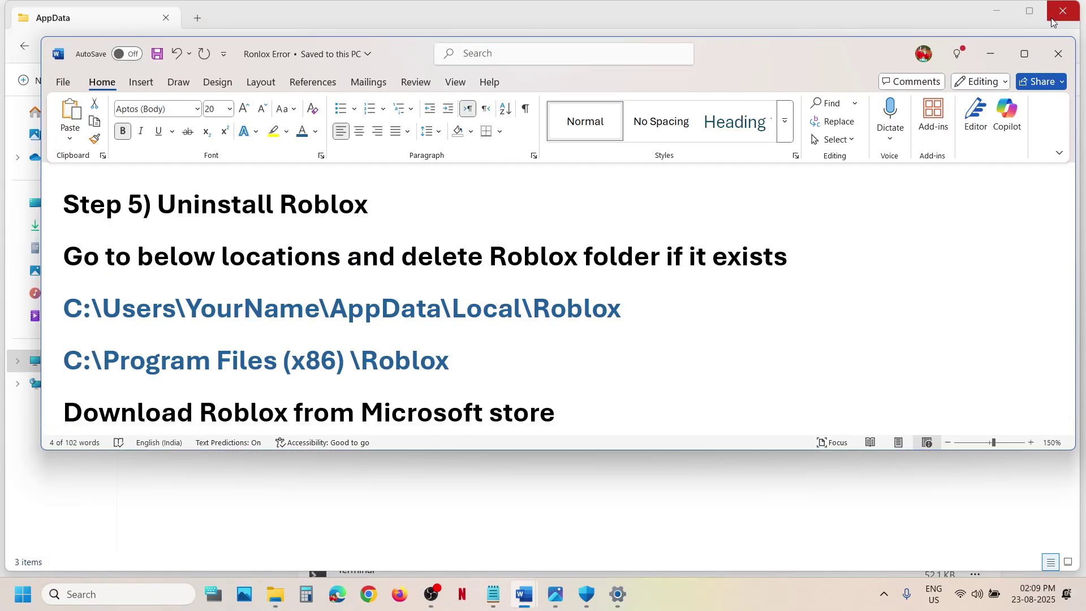
click(1006, 53)
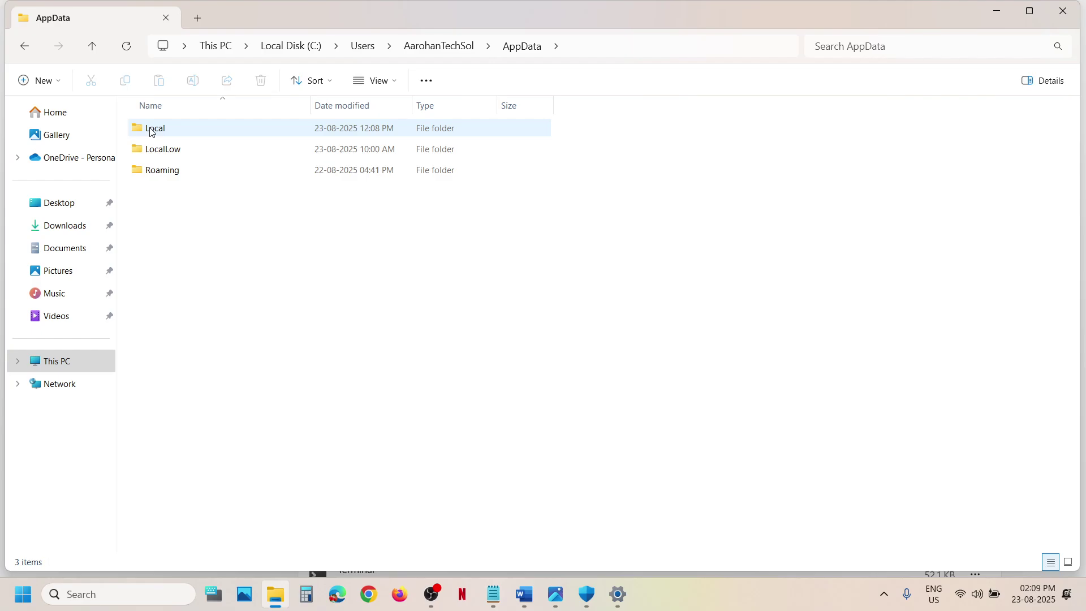
double_click(148, 129)
click(176, 213)
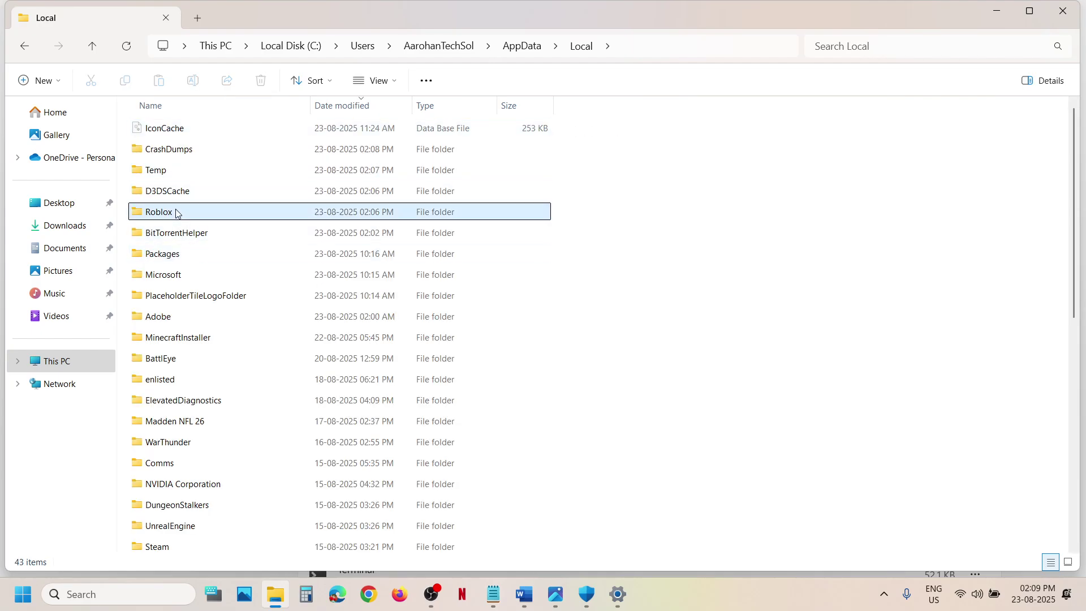
right_click(188, 213)
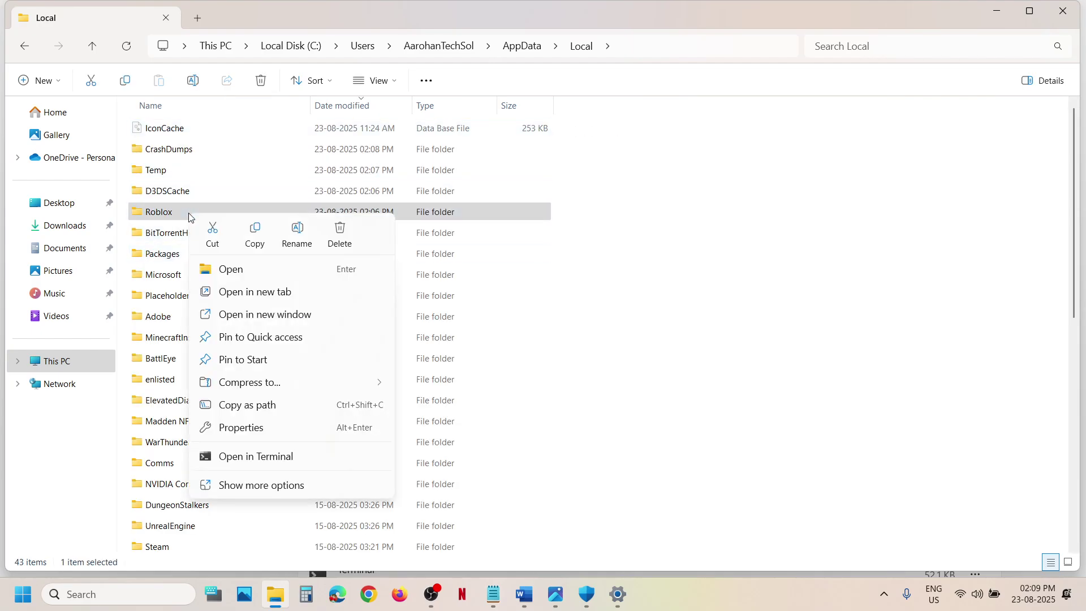
click(339, 233)
Check C:\Program Files (x86) for a Roblox folder, find none, and close File Explorer.
click(53, 362)
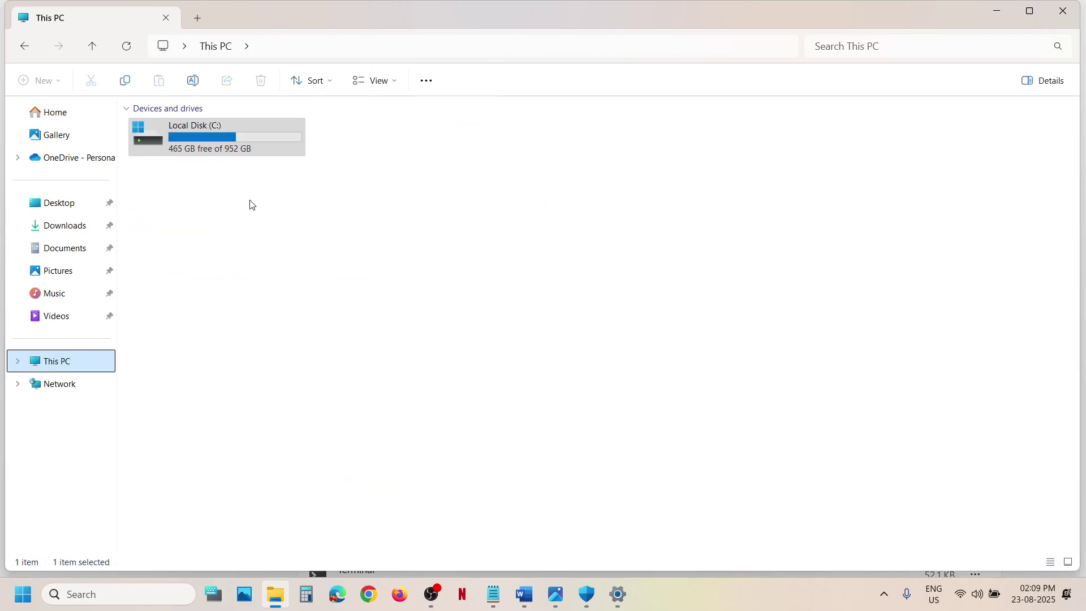
double_click(194, 145)
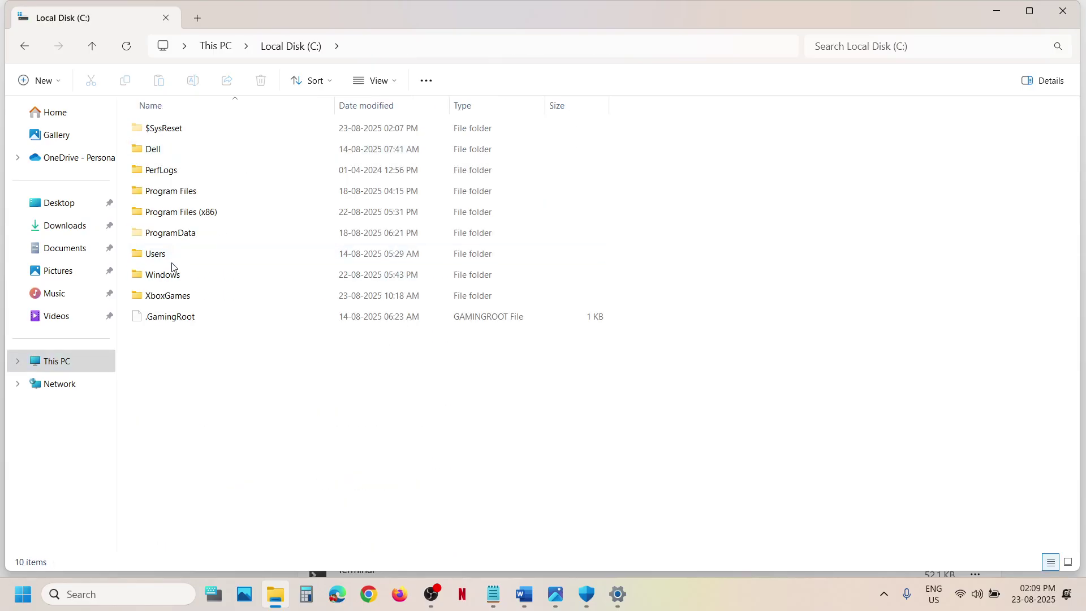
double_click(199, 211)
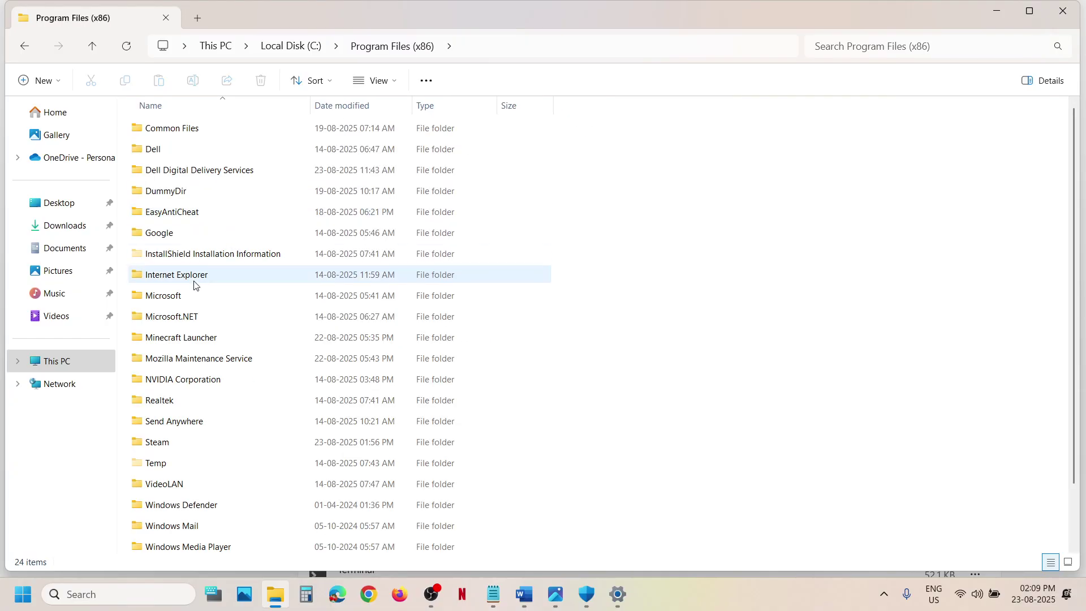
key(r)
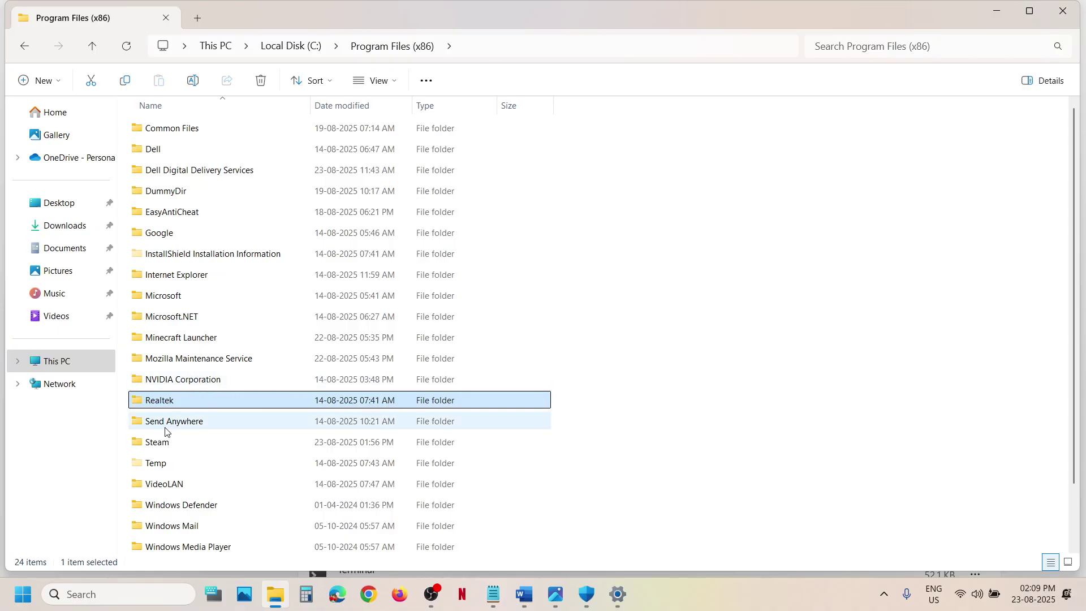
click(1063, 10)
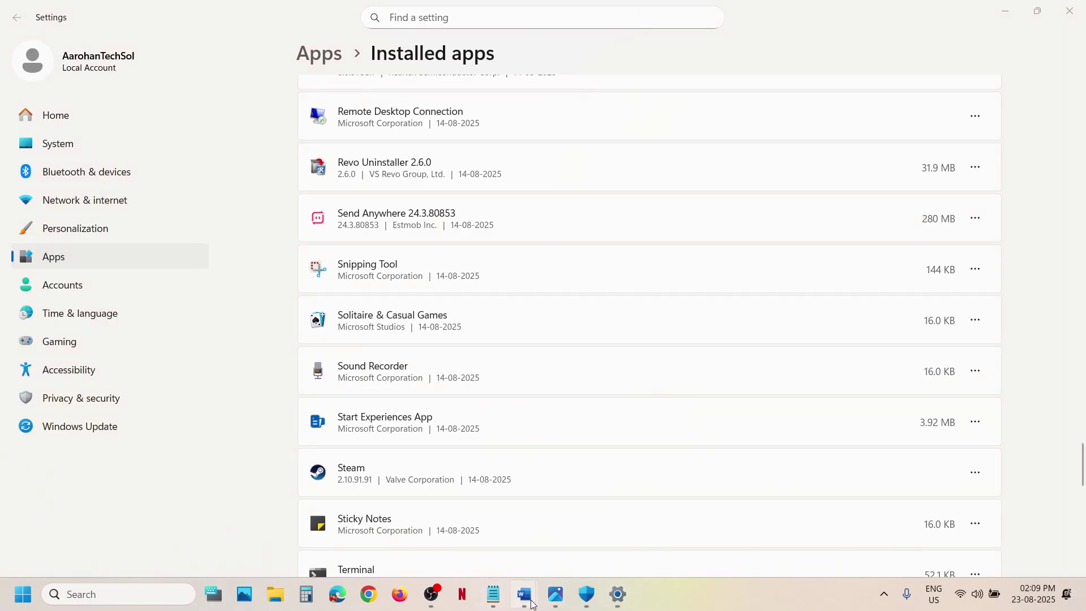
Read the Microsoft Store download step in the notes, then start a taskbar search.
mouse_move(524, 594)
click(409, 517)
scroll(565, 302, down, 1)
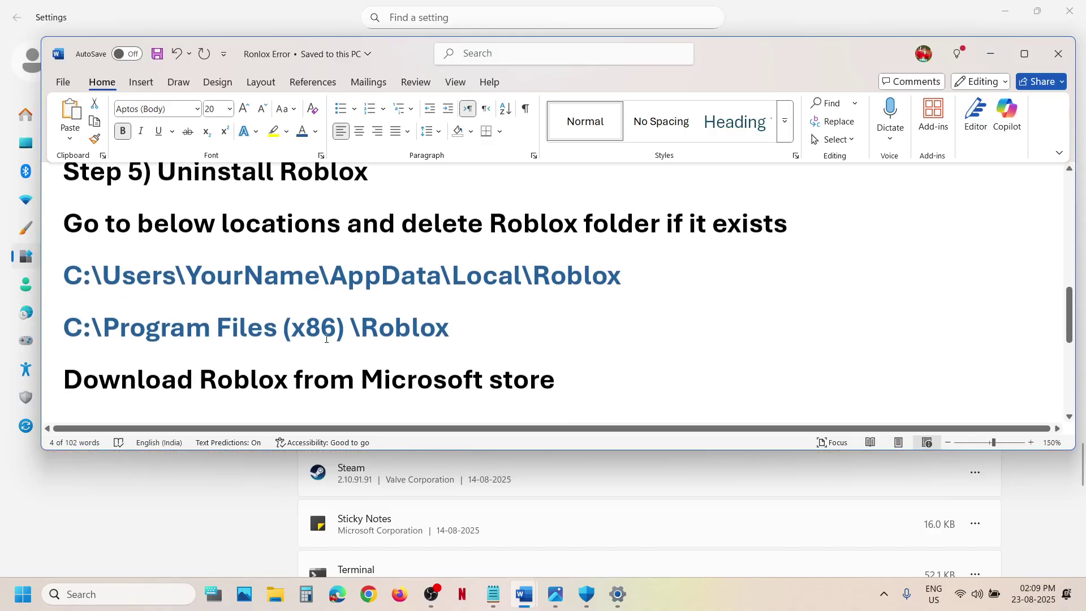
click(17, 608)
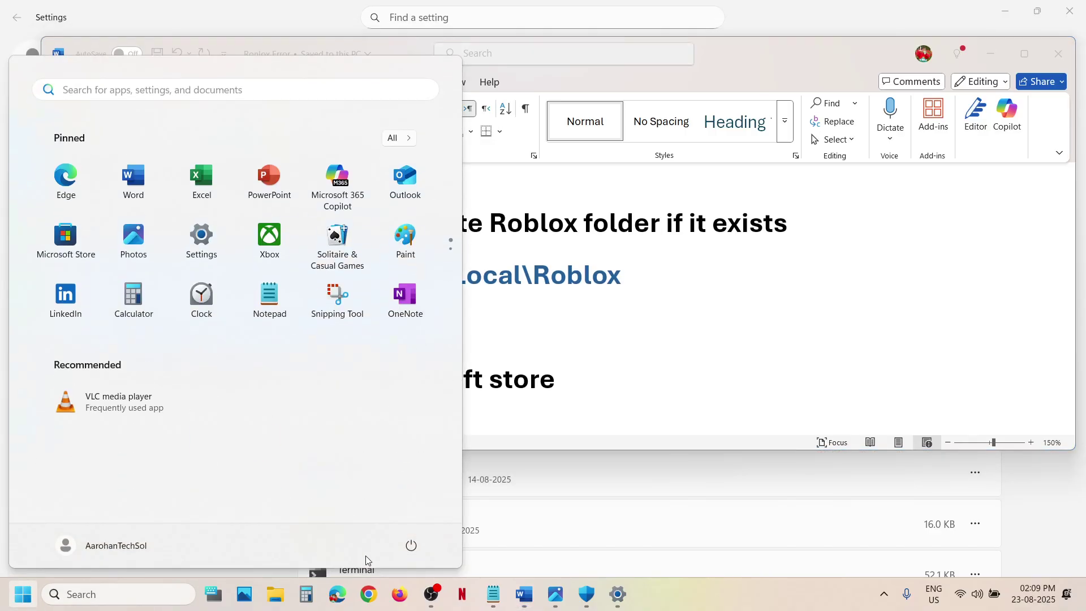
click(405, 553)
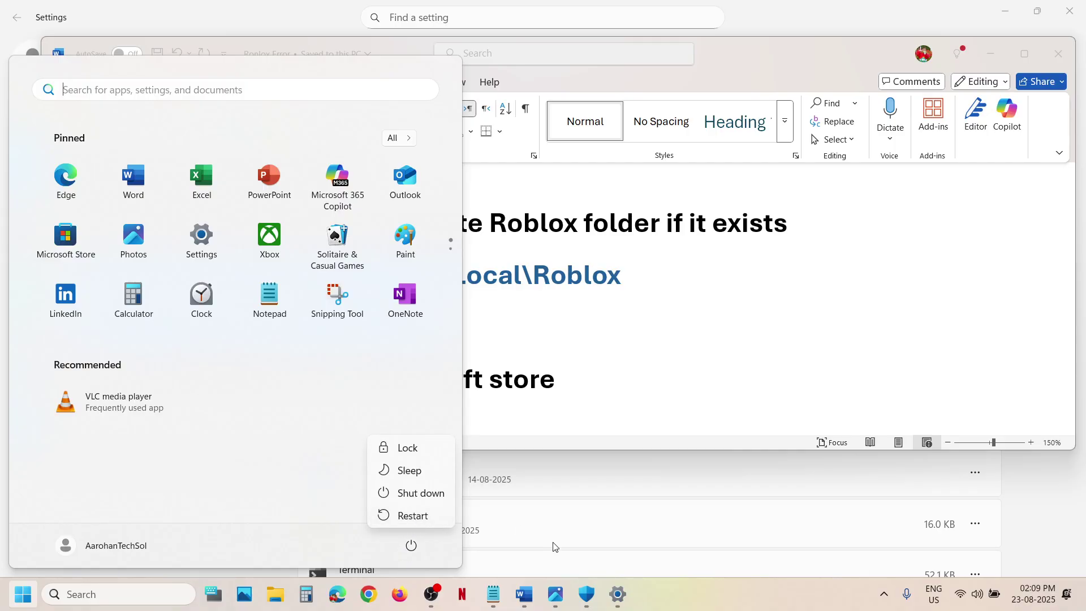
click(131, 595)
Launch Microsoft Store via 'sto', maximize it, search 'roblox', and Get the Roblox game.
text(store)
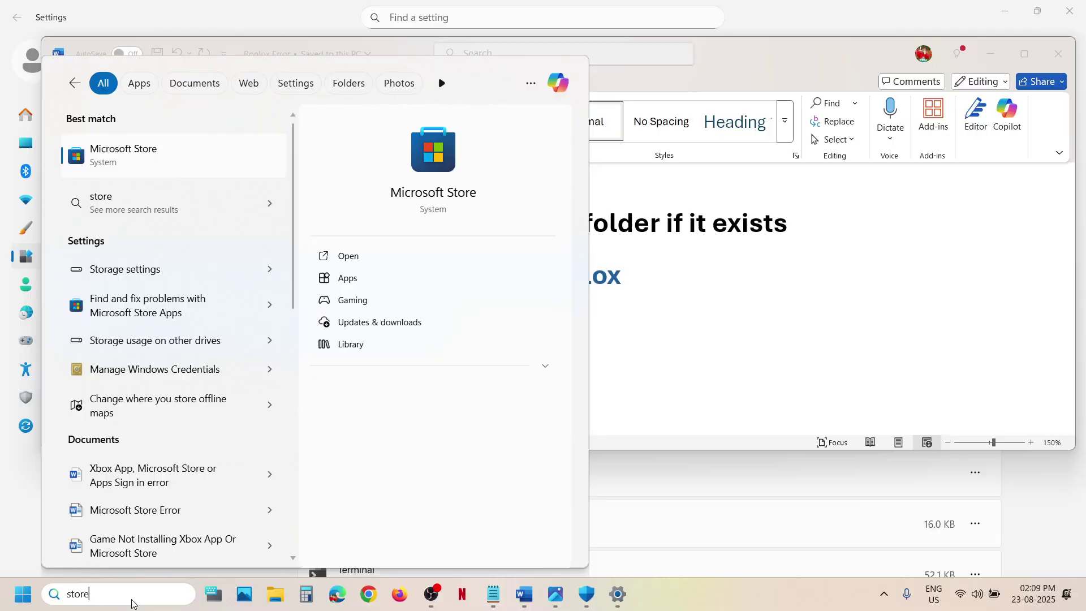
key(Return)
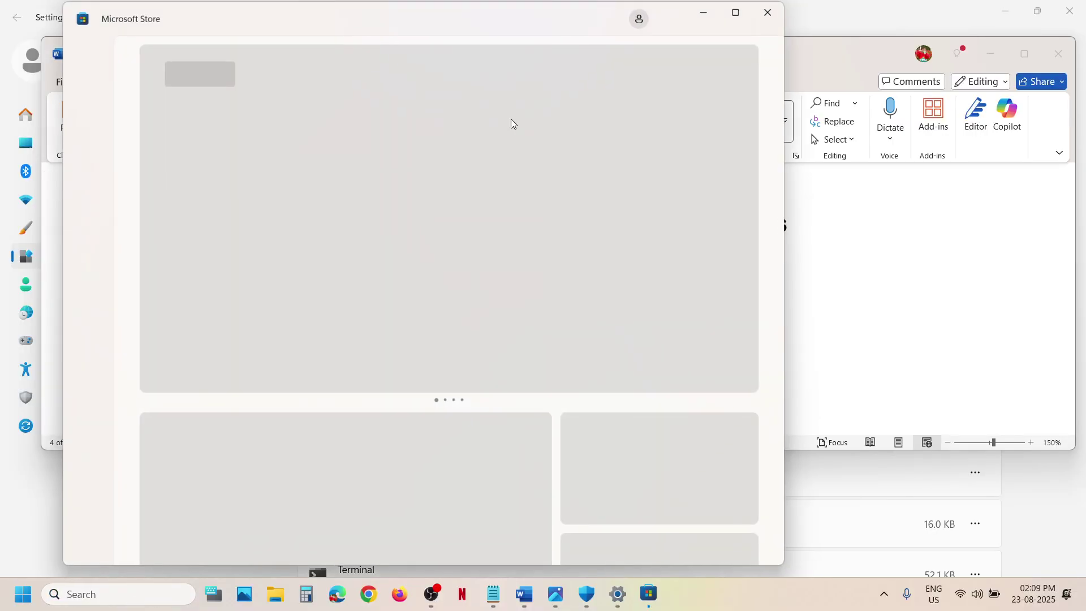
click(735, 22)
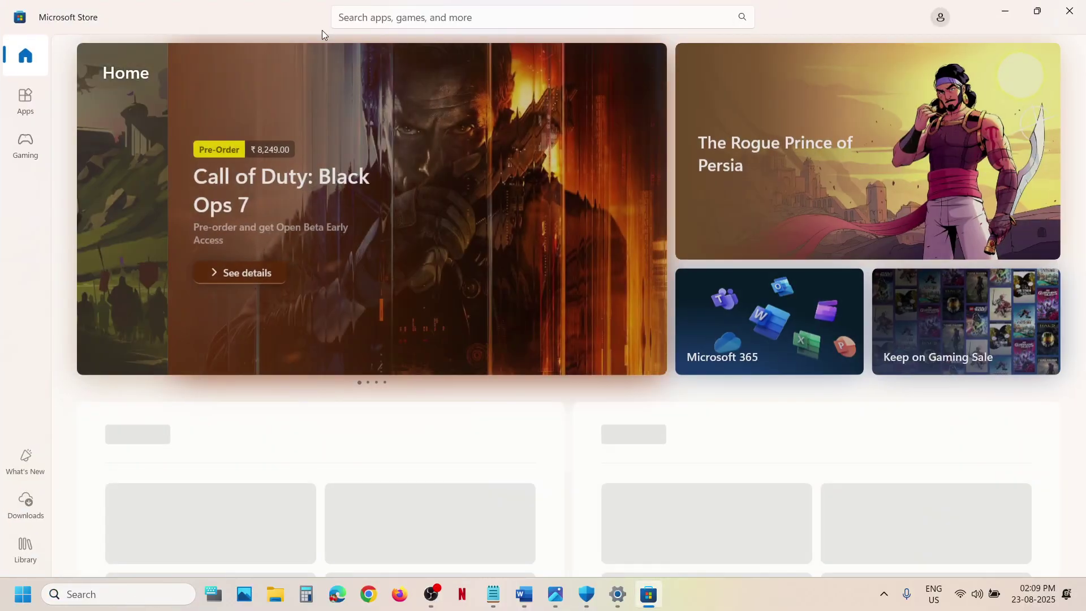
click(366, 21)
text(roblox)
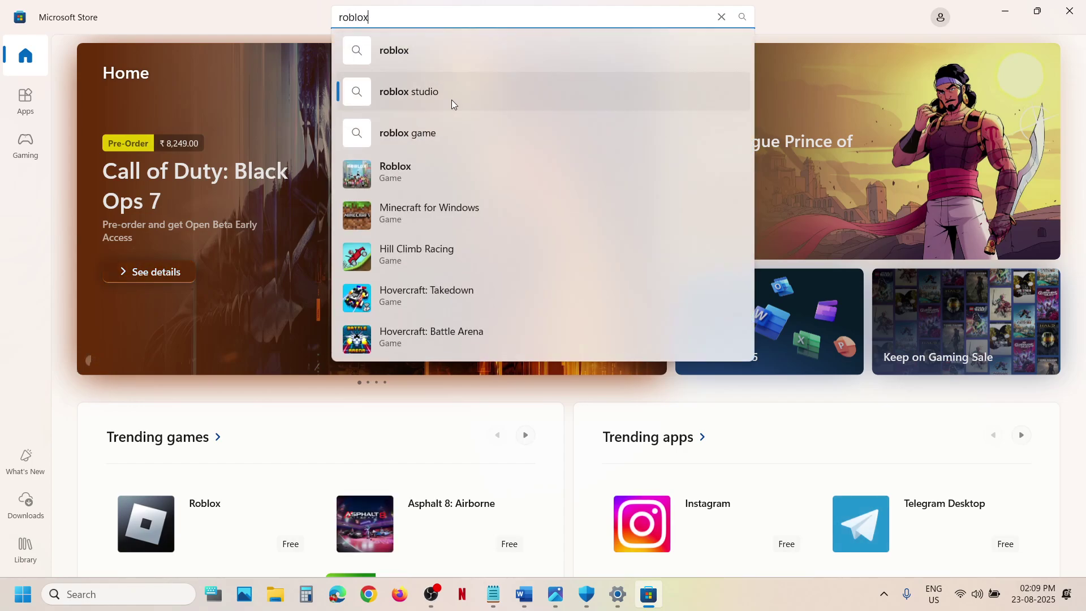
click(419, 172)
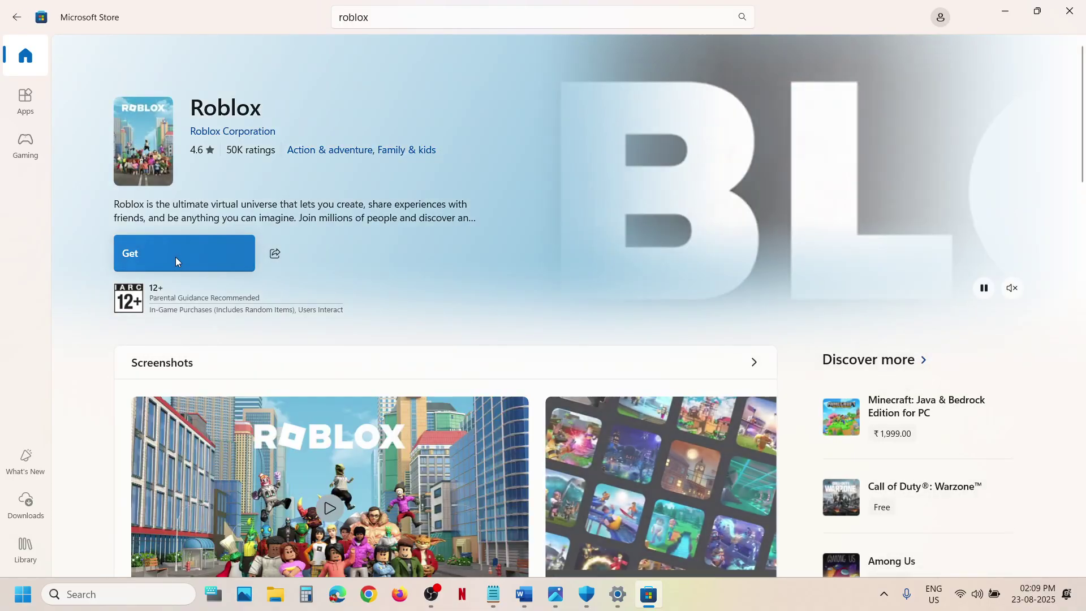
click(175, 257)
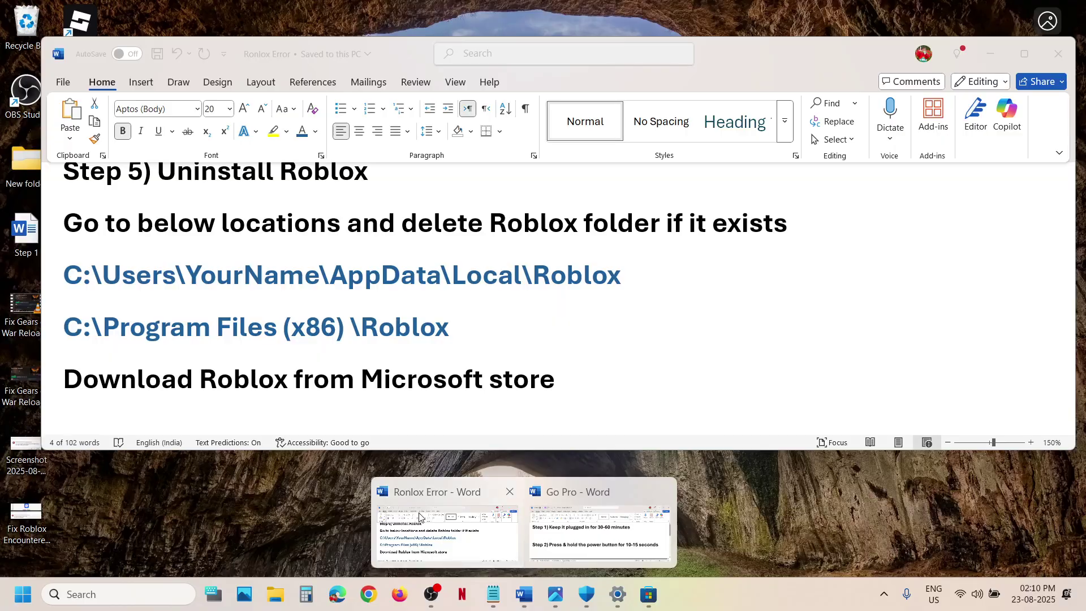
Delete 'fresh' from Step 6 so it reads 'Try installing Roblox under the new local account.', then minimize Word.
click(447, 537)
scroll(385, 351, down, 3)
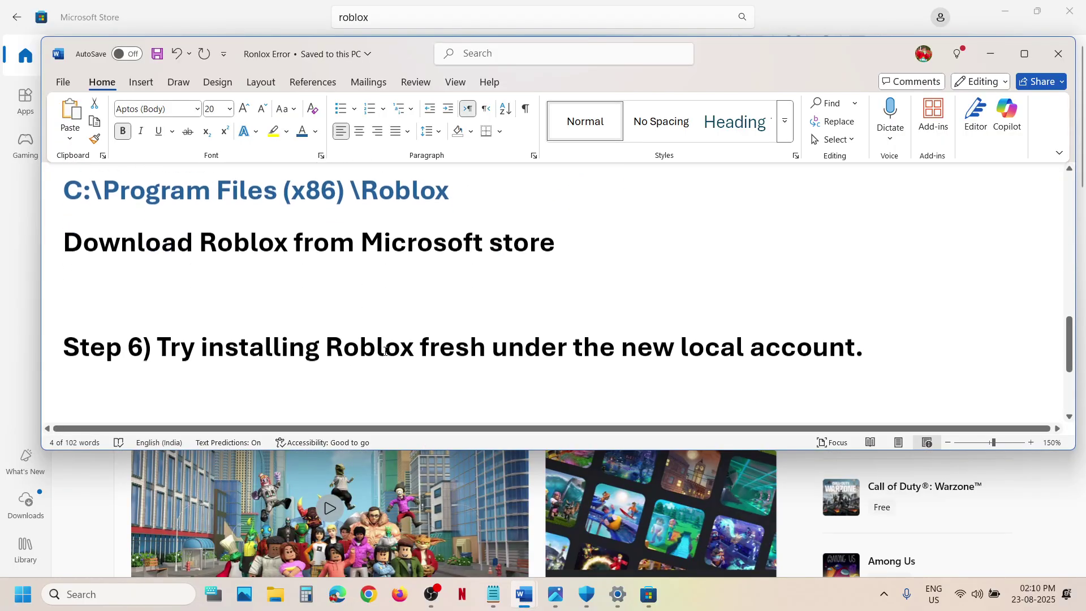
drag(182, 355, 544, 338)
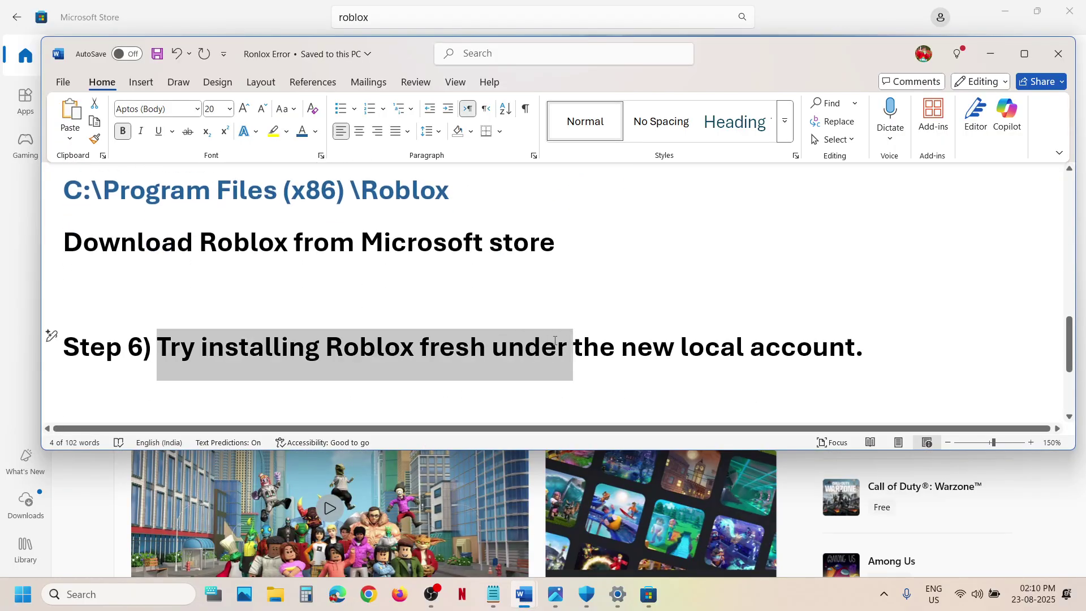
click(556, 343)
double_click(438, 345)
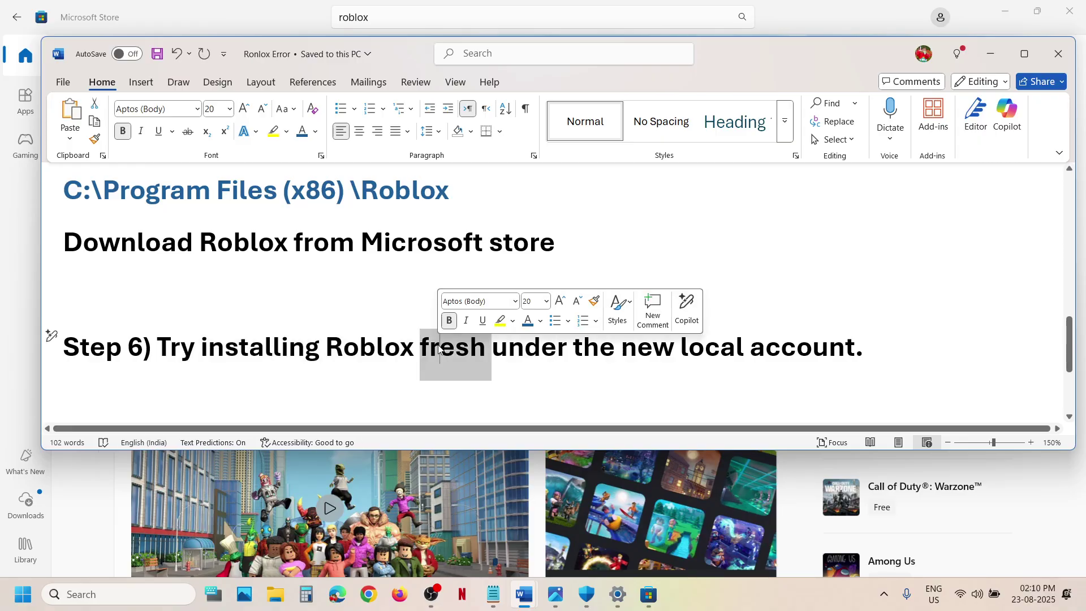
key(BackSpace)
drag(816, 347, 201, 348)
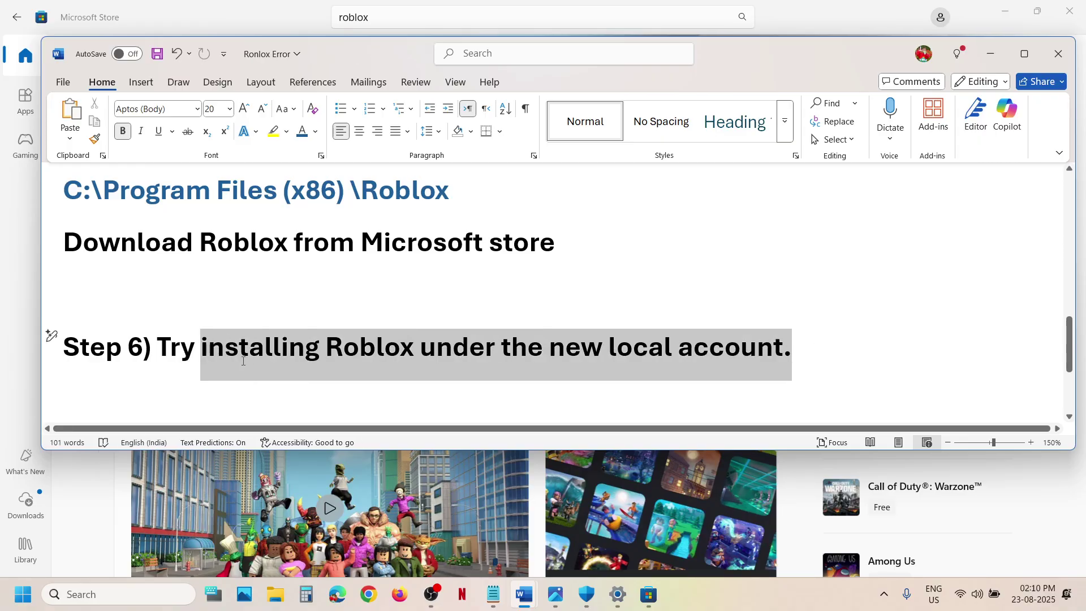
click(989, 59)
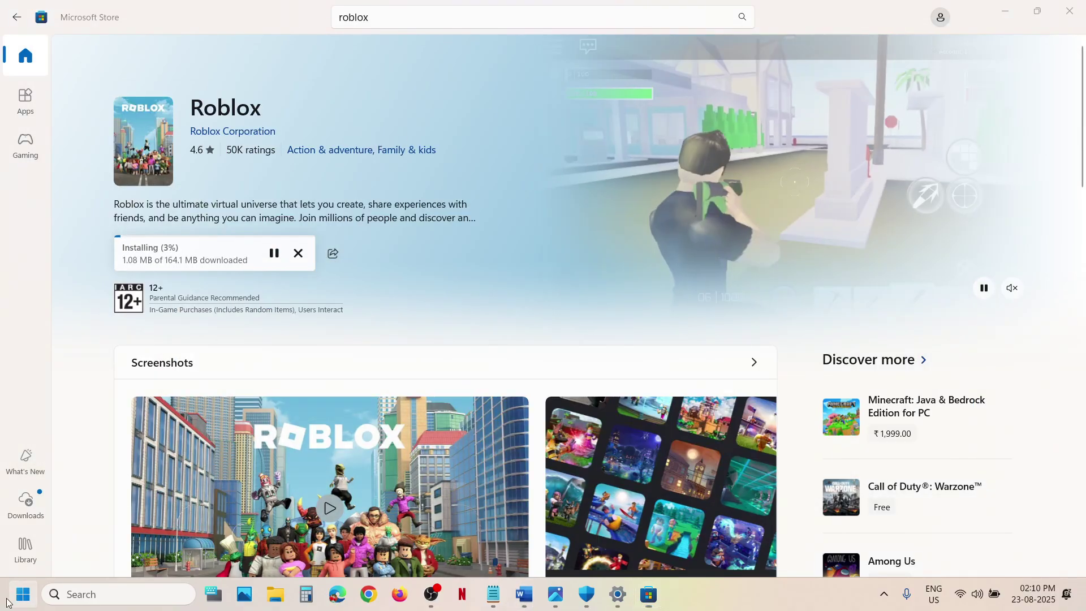
click(23, 594)
Under Accounts > Other users, add a local user named 'test' without a Microsoft account.
click(201, 240)
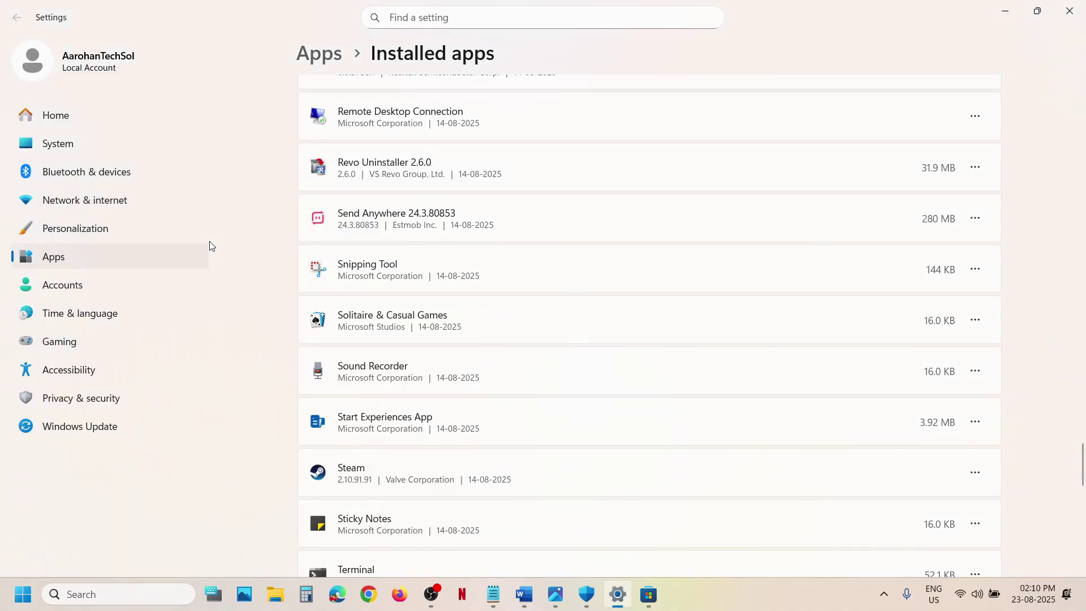
click(68, 286)
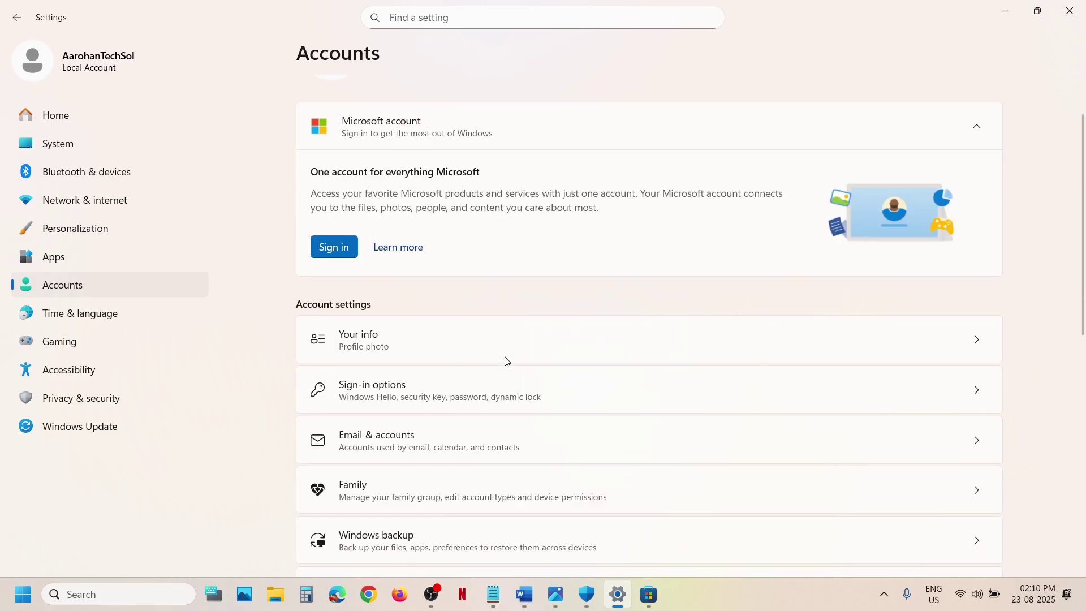
scroll(504, 360, down, 10)
scroll(506, 360, up, 3)
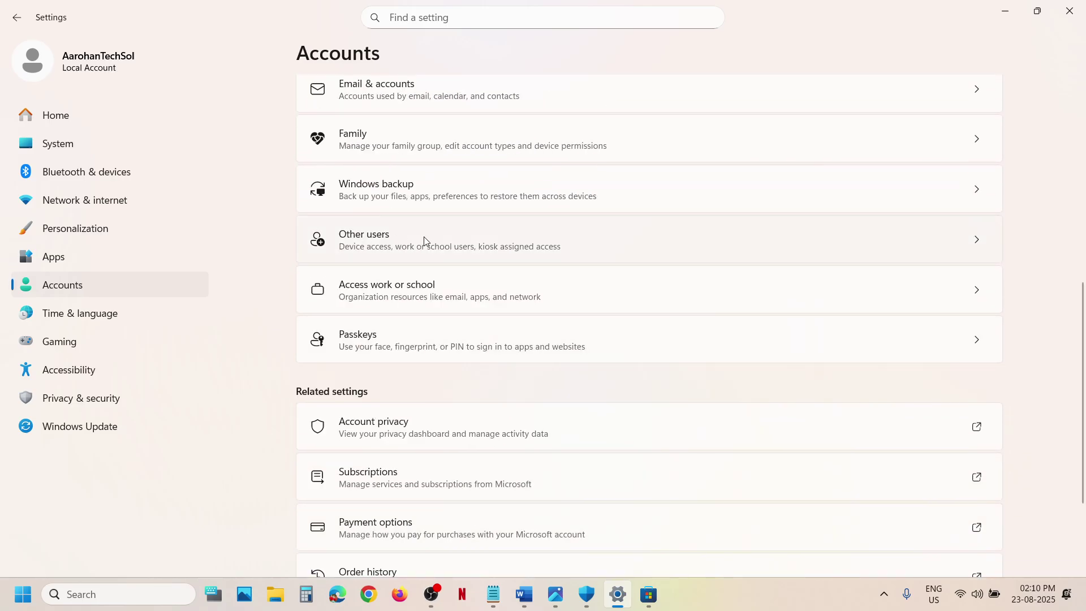
click(391, 235)
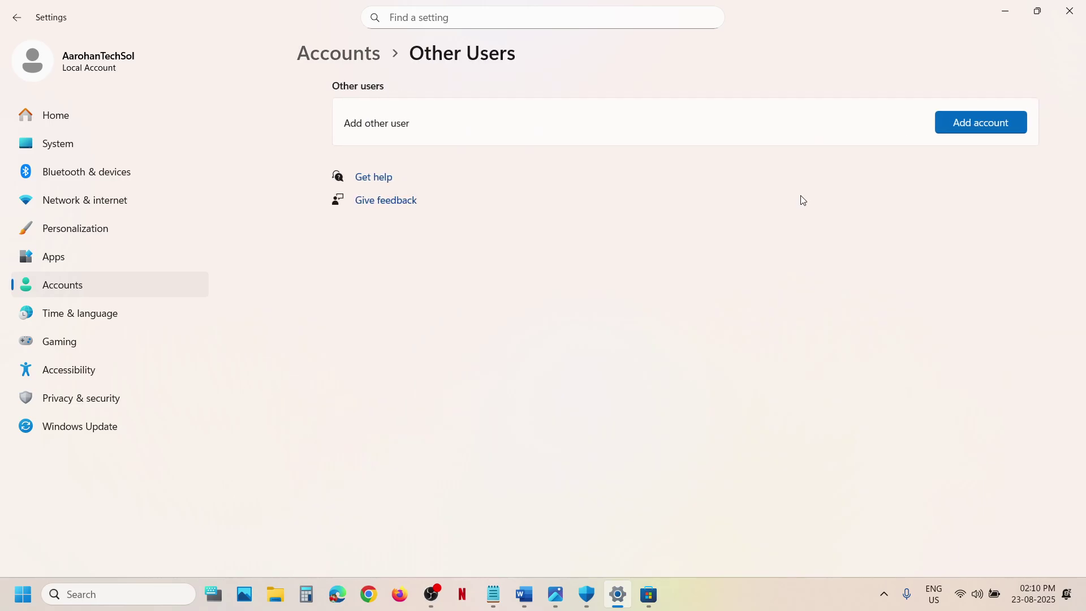
click(968, 122)
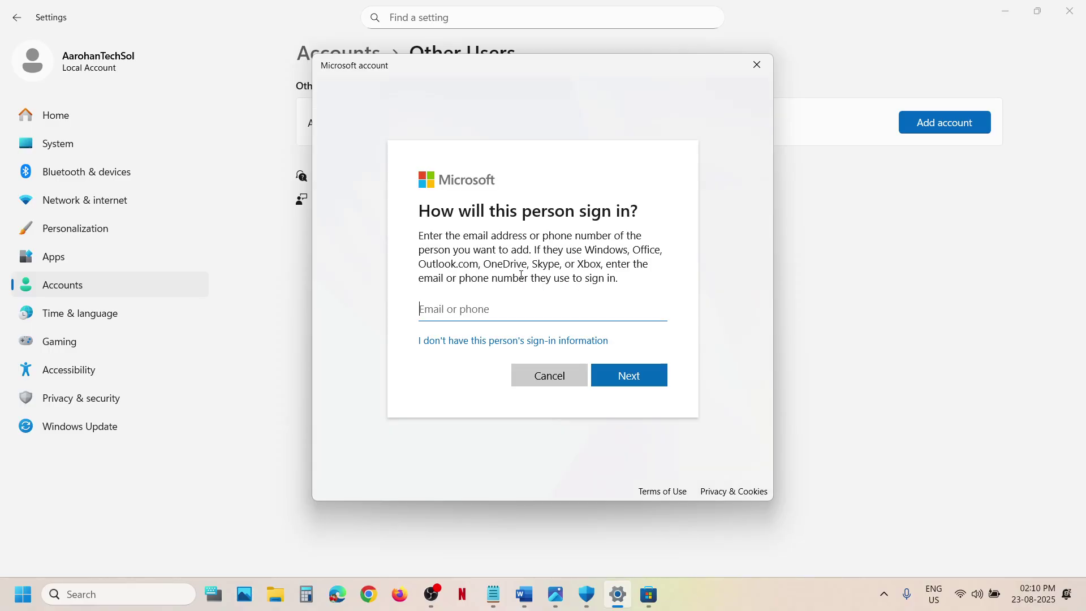
click(475, 341)
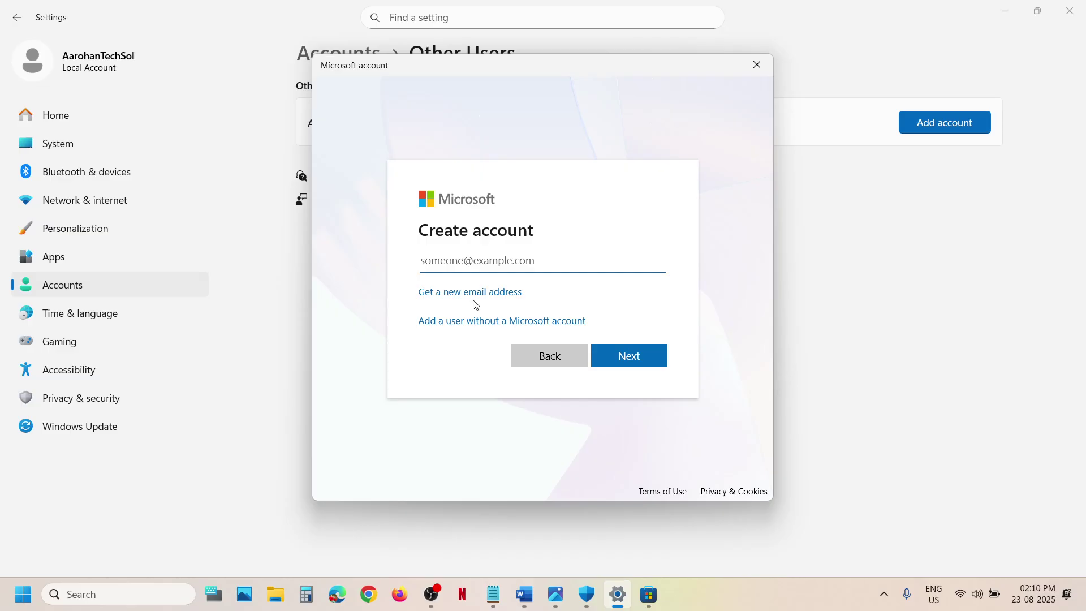
click(466, 322)
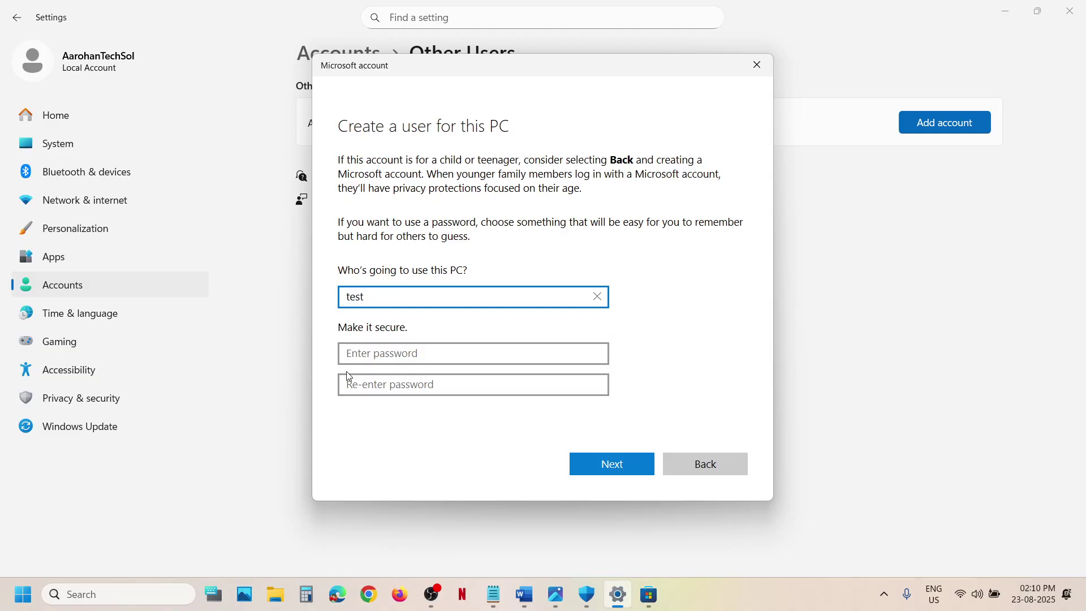
click(611, 465)
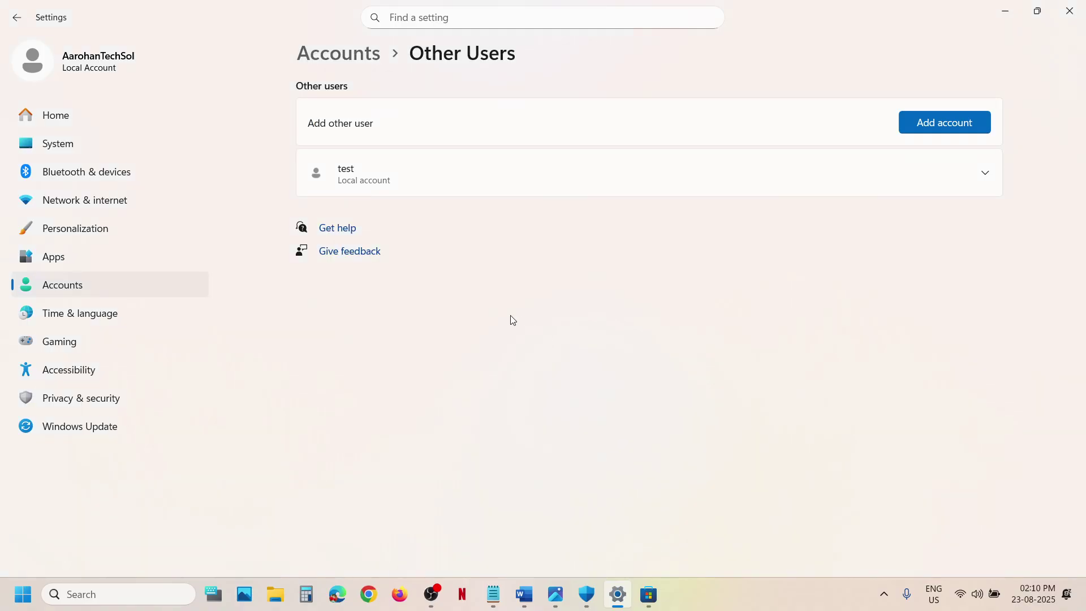
Change the 'test' account type from Standard User to Administrator.
click(984, 173)
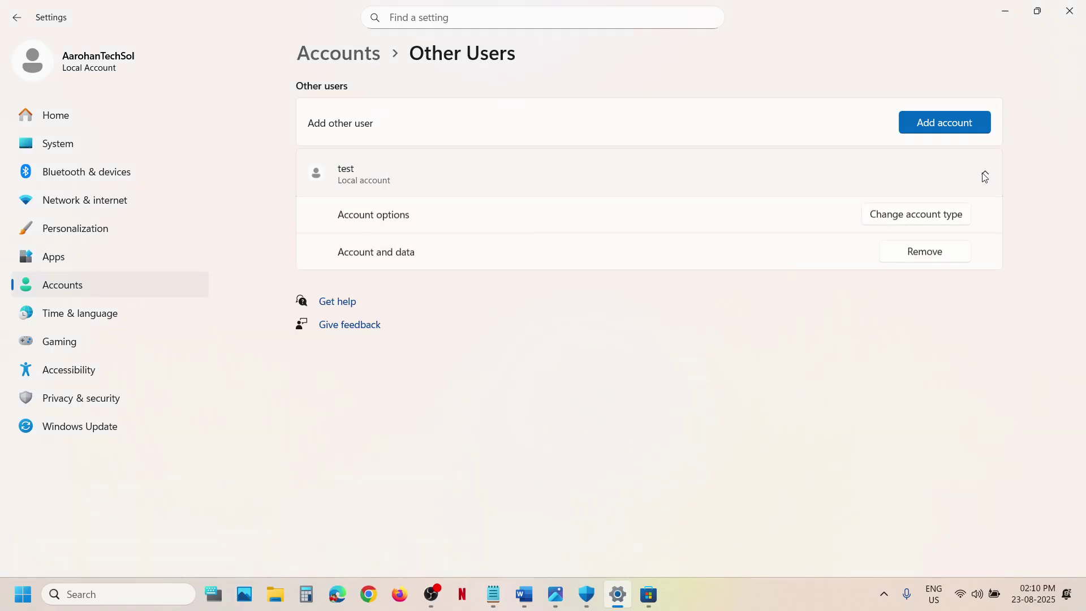
click(917, 215)
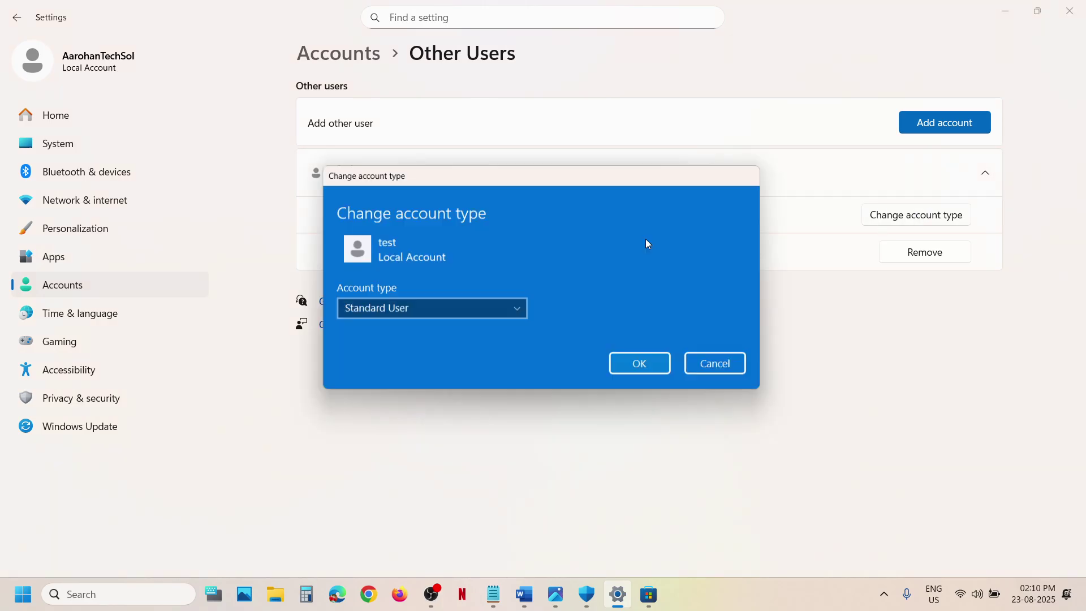
click(428, 304)
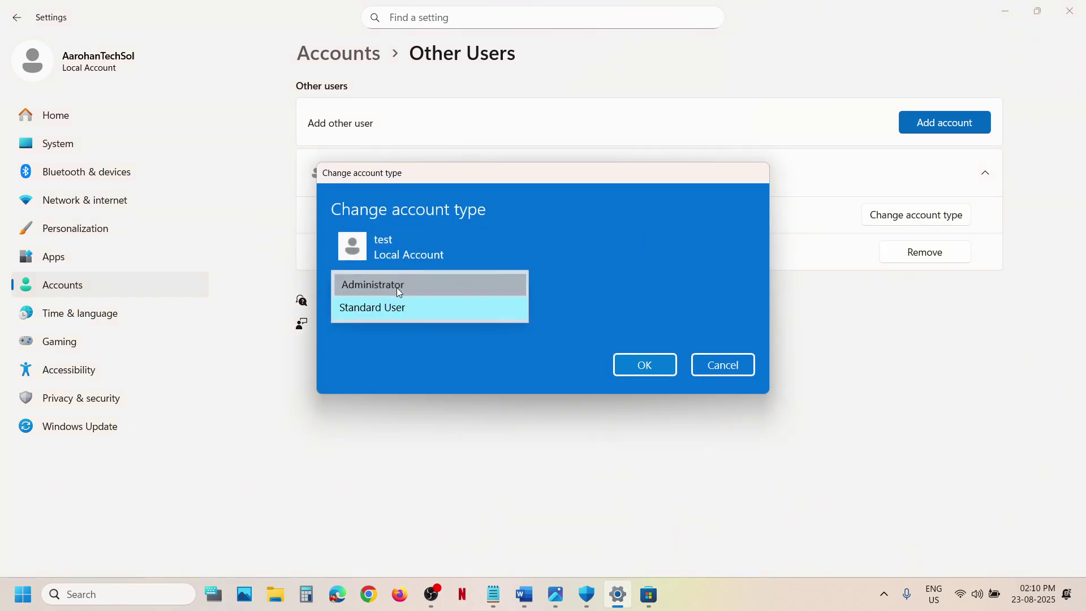
click(396, 287)
click(639, 368)
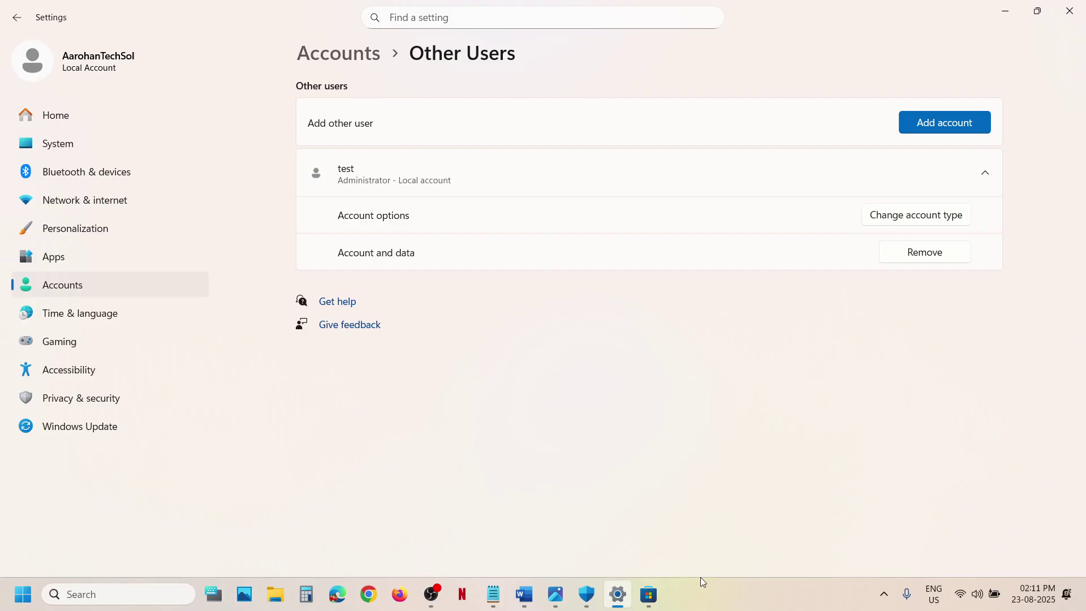
Review the Roblox Error notes, then start a check for updates on the Windows Update page.
click(649, 593)
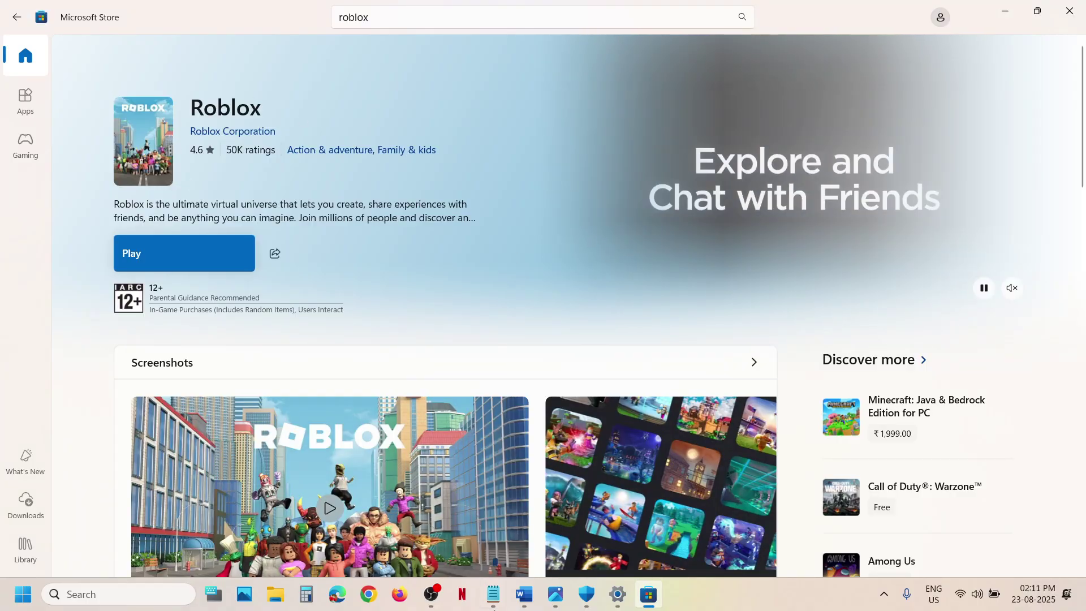
mouse_move(524, 593)
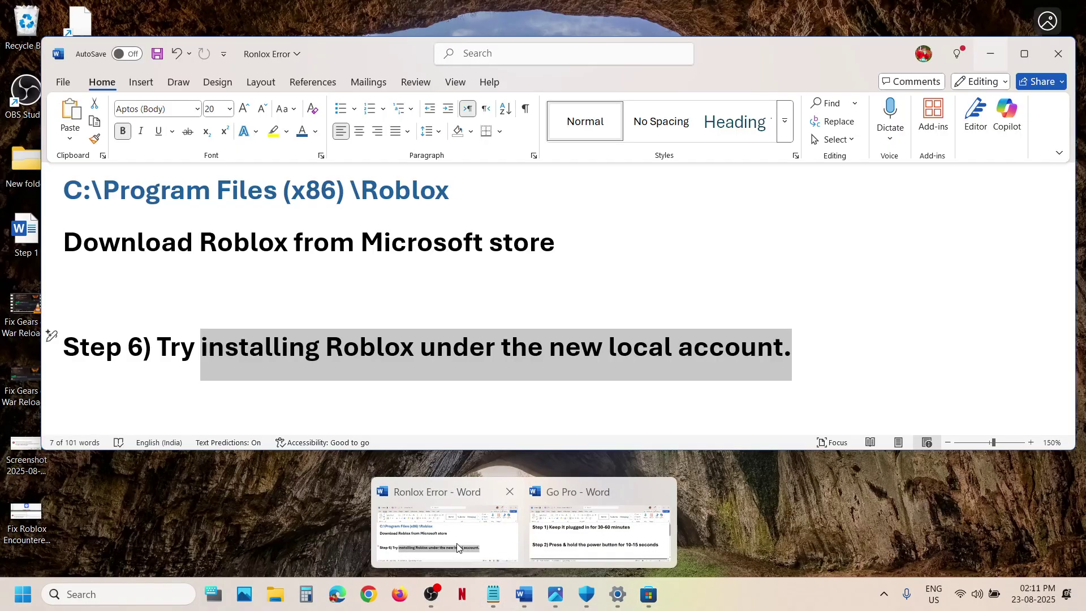
click(447, 529)
scroll(395, 279, down, 3)
drag(158, 315, 373, 305)
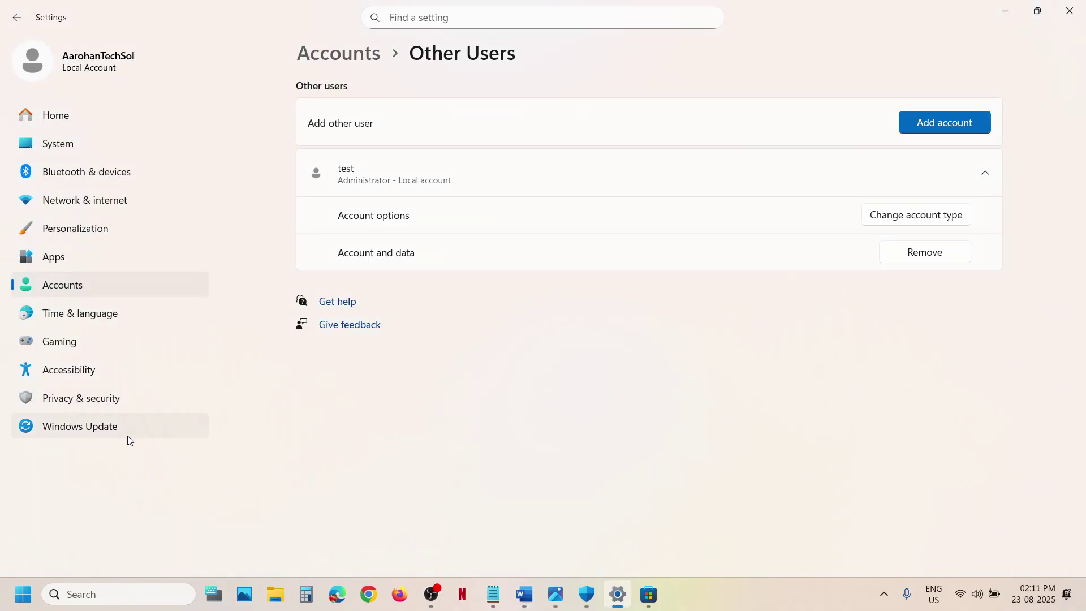
click(129, 440)
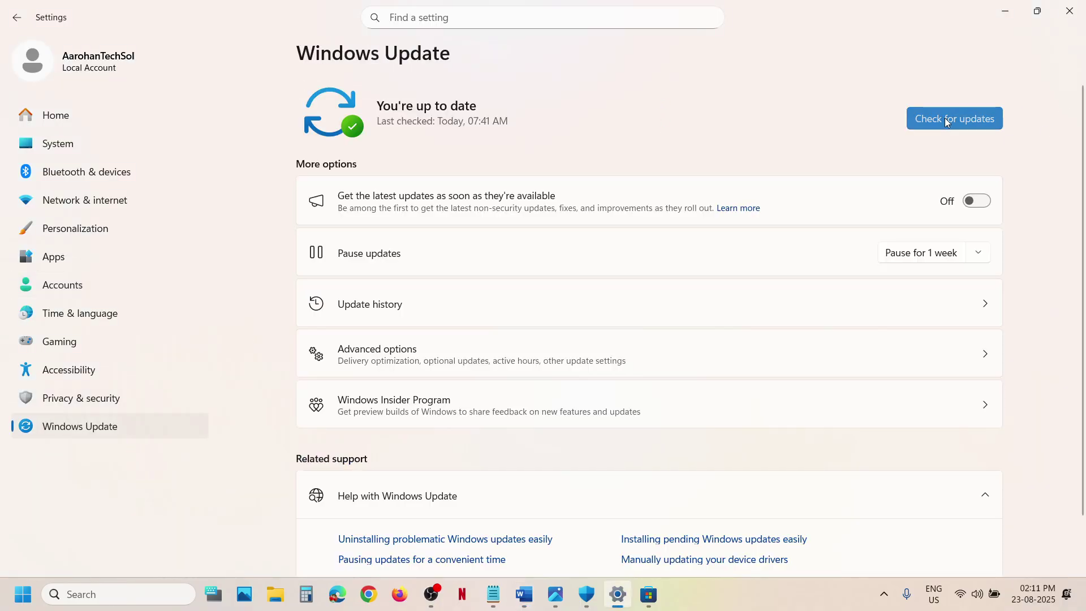
click(944, 118)
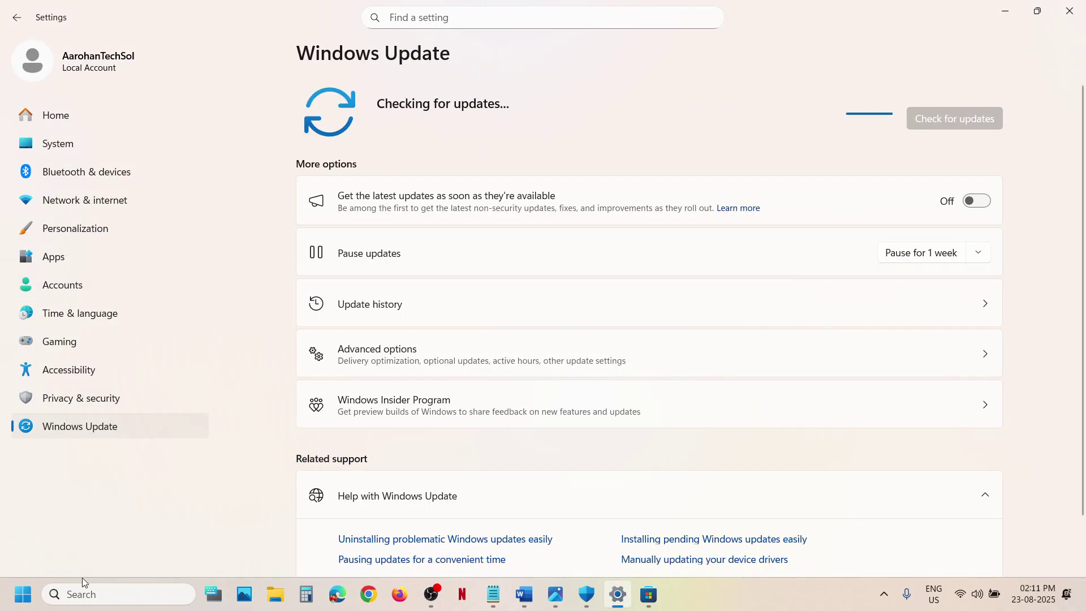
Look at the Start menu power options and select the Step 8 heading in the notes.
click(7, 604)
click(412, 545)
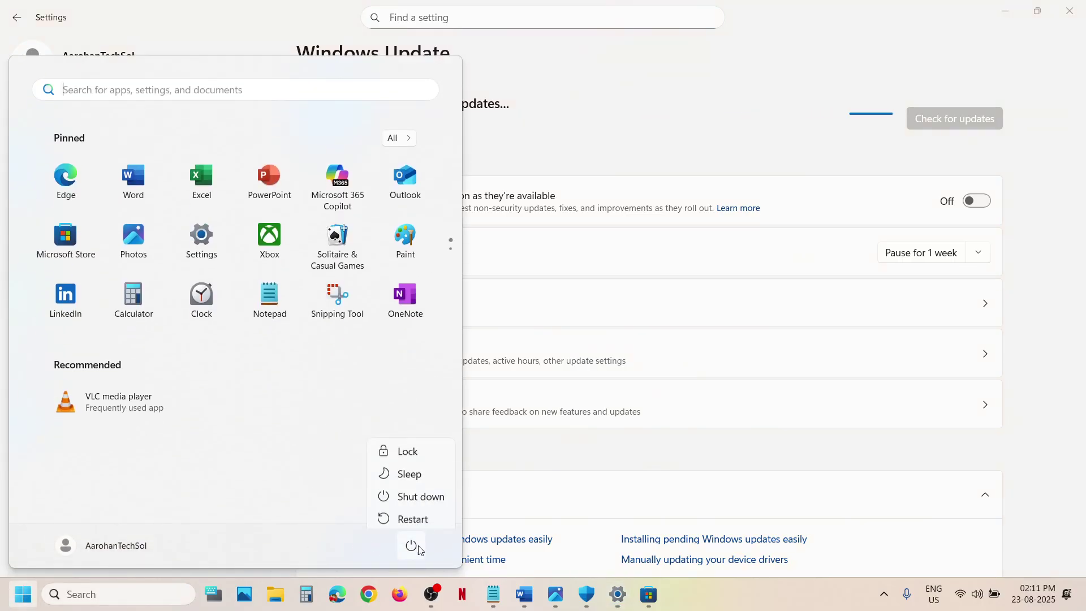
mouse_move(525, 594)
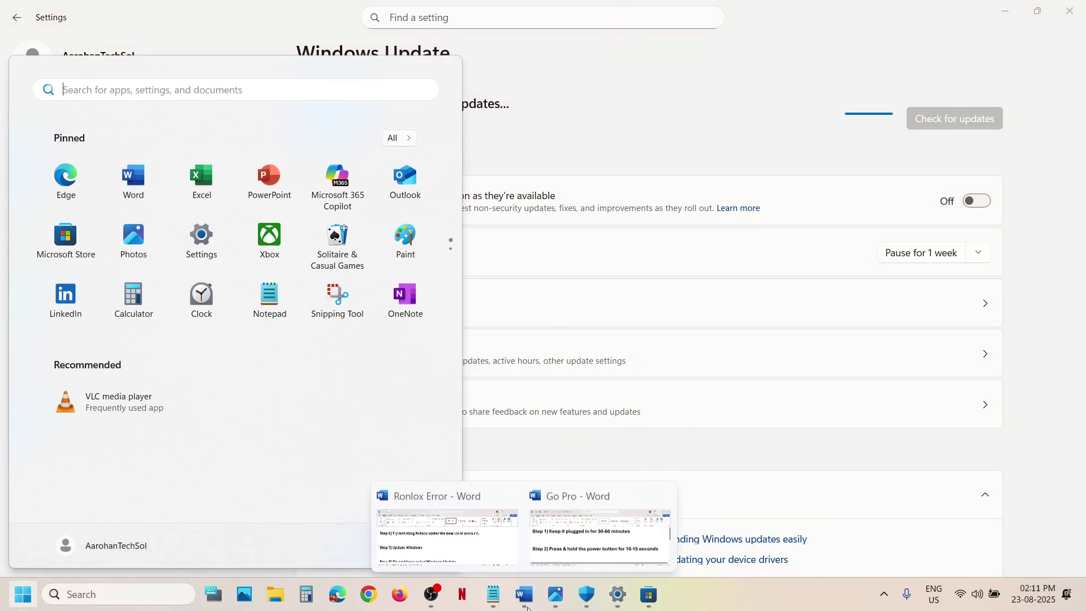
click(455, 554)
scroll(412, 298, down, 1)
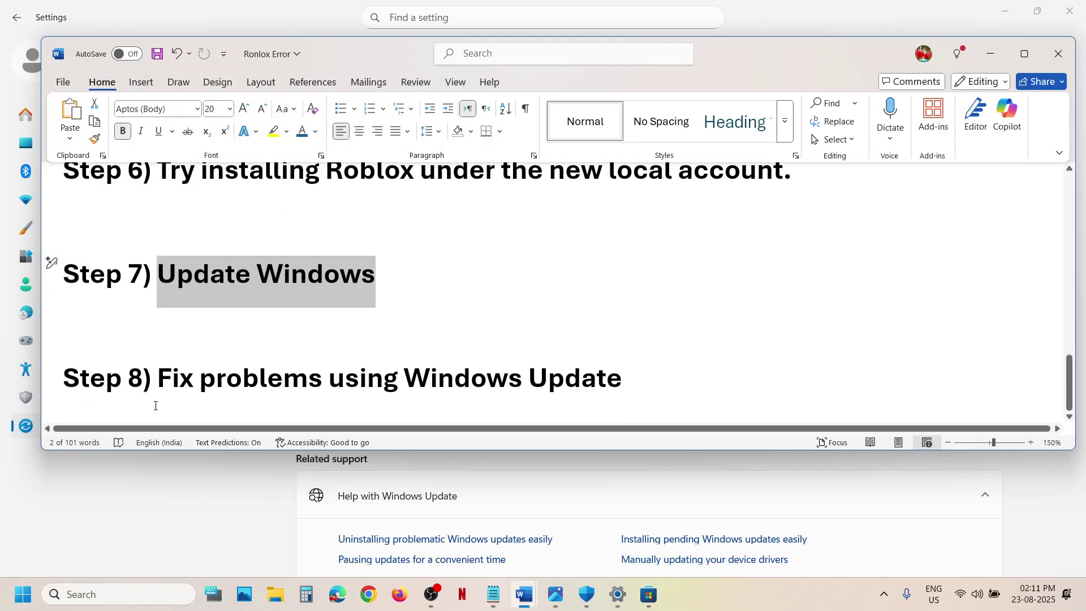
drag(158, 380, 633, 390)
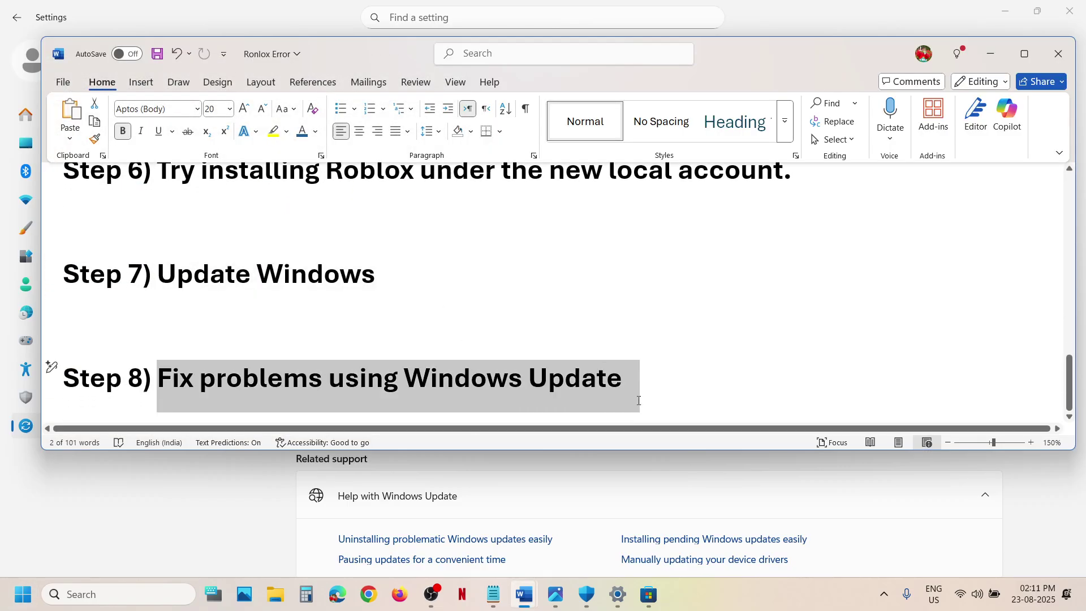
click(185, 534)
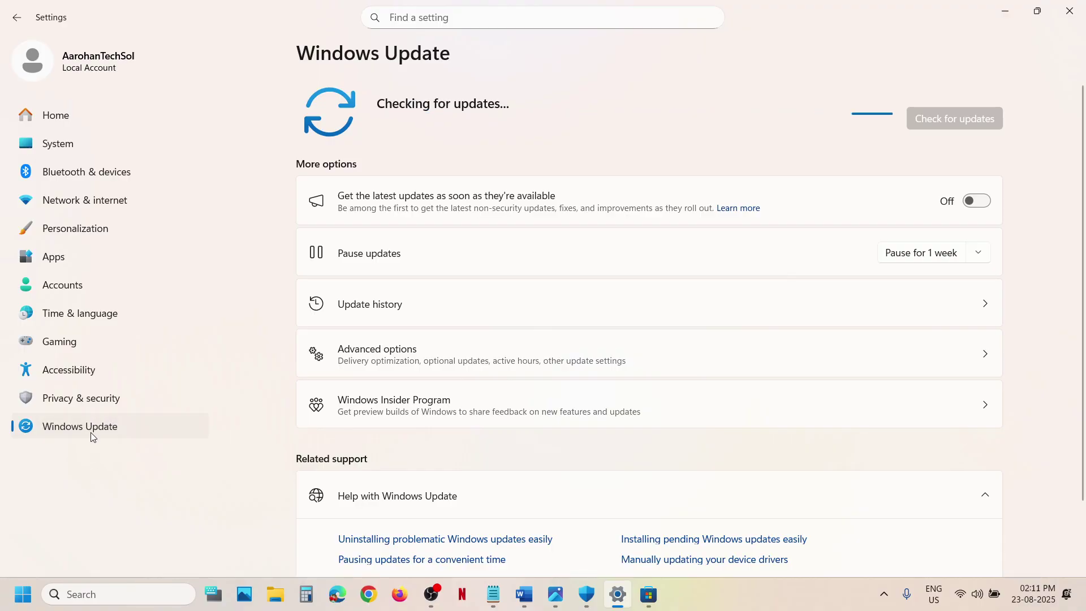
Visit Advanced options > Recovery, then launch Roblox with Play on its Microsoft Store page.
click(429, 354)
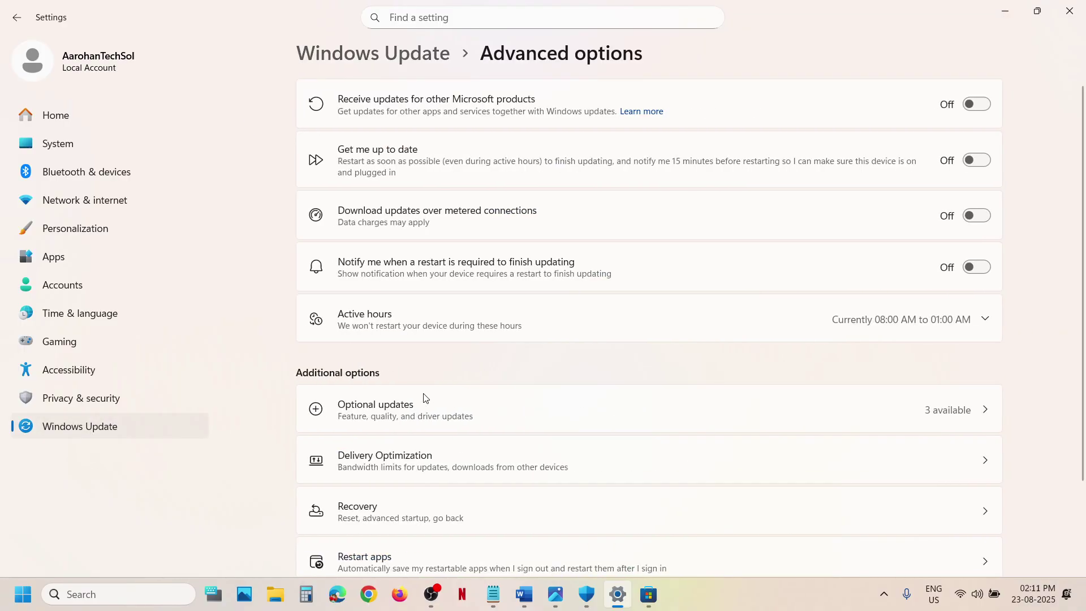
scroll(423, 396, down, 2)
click(367, 410)
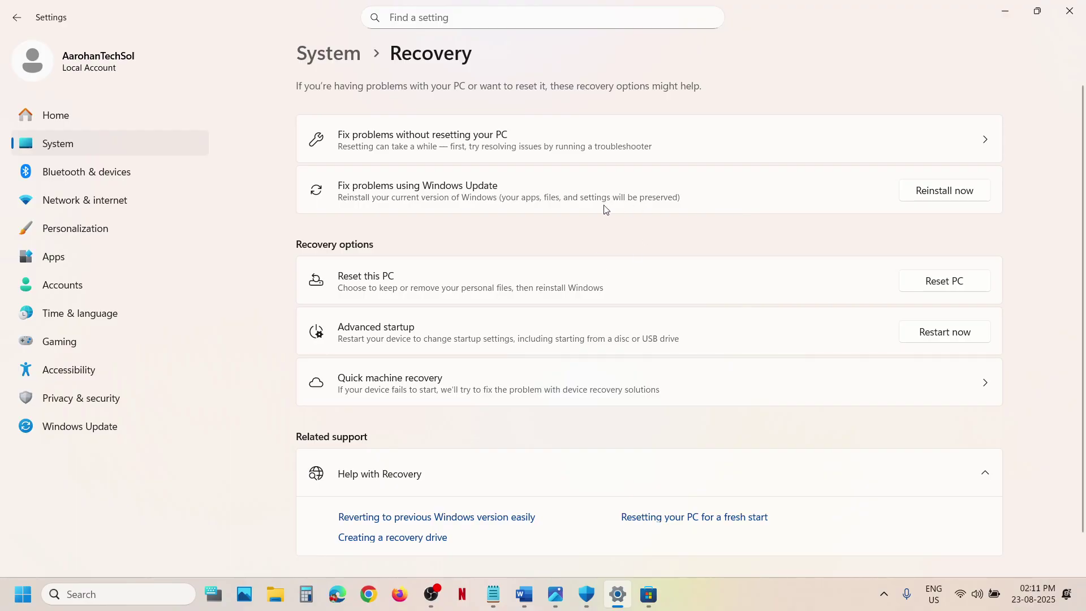
click(648, 594)
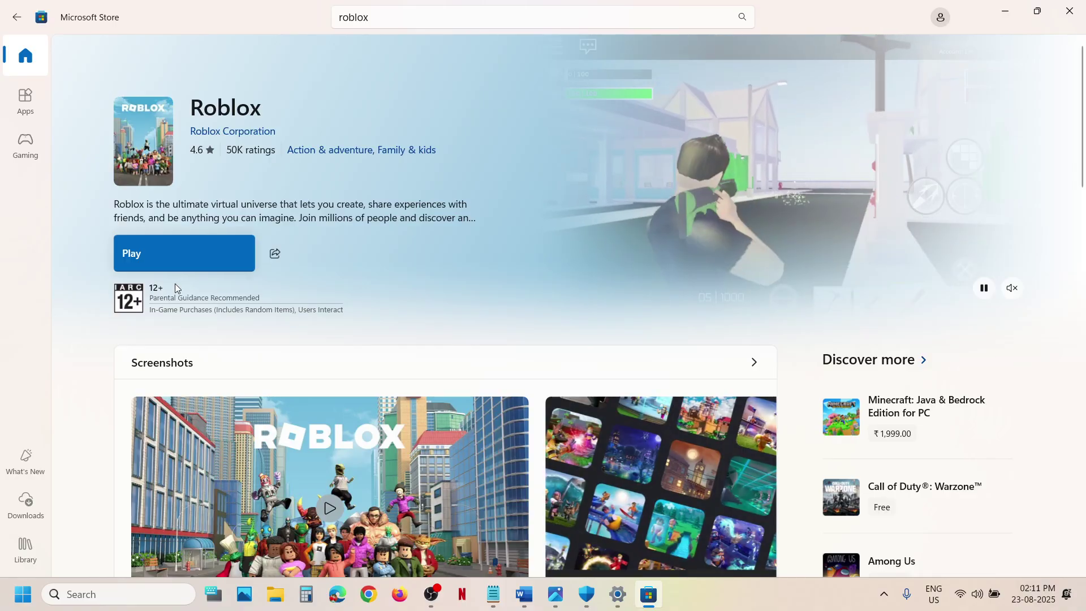
click(141, 252)
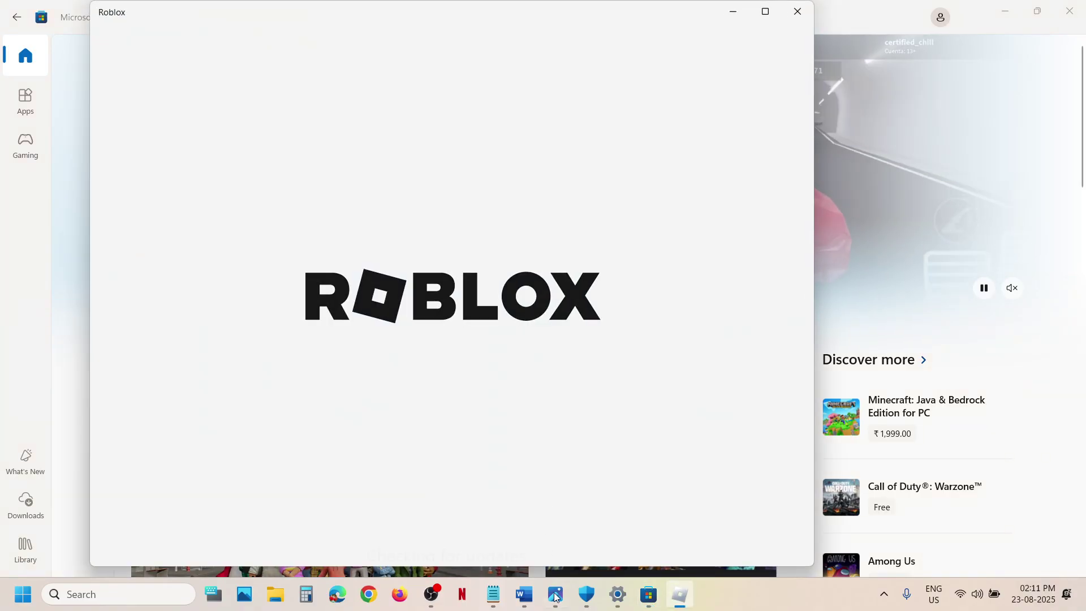